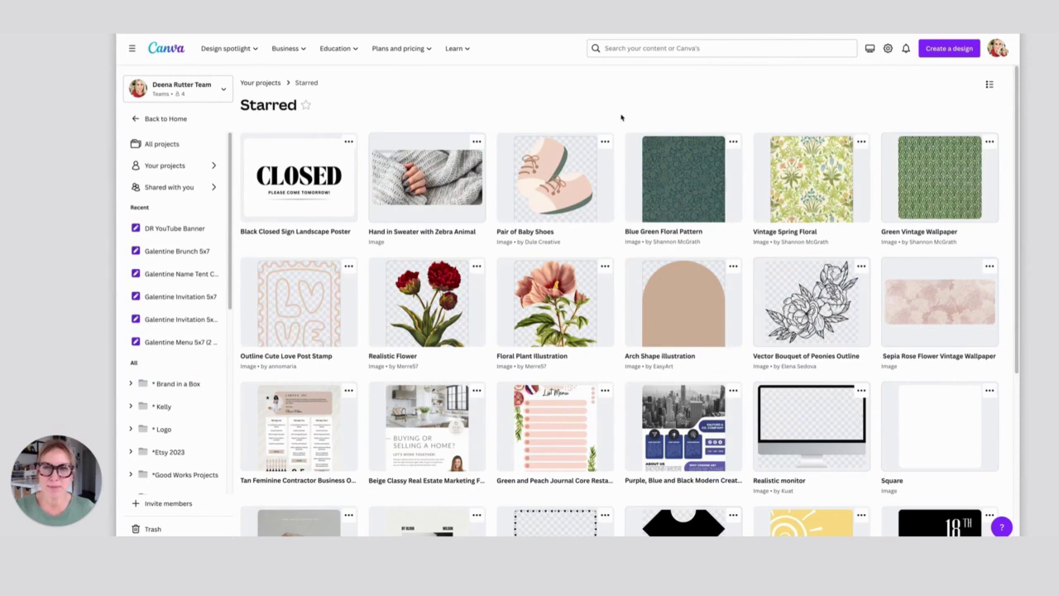
Go back to the Canva home page and open the Projects overview
click(137, 122)
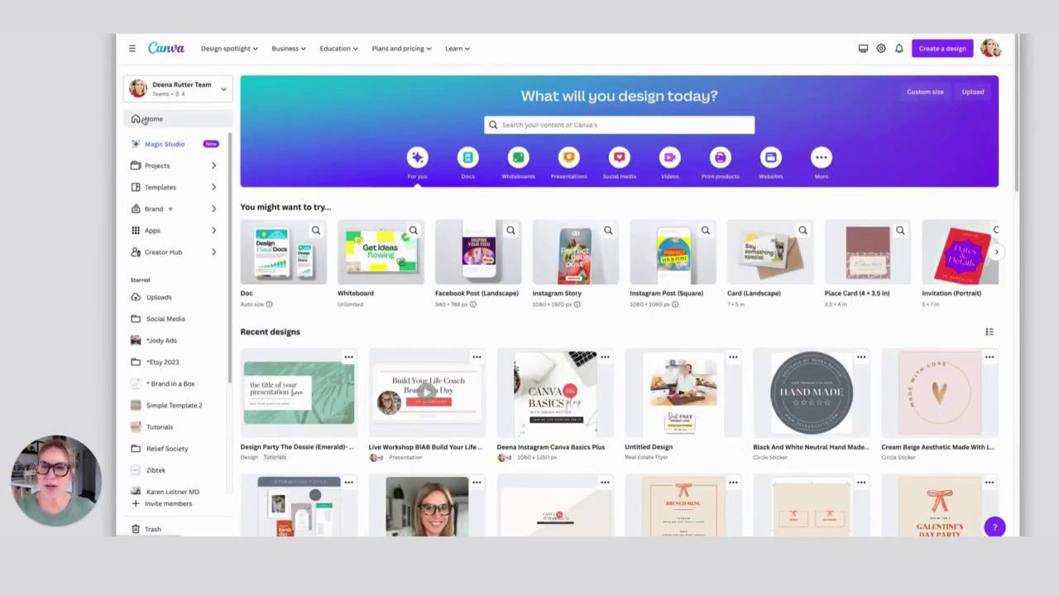
click(154, 166)
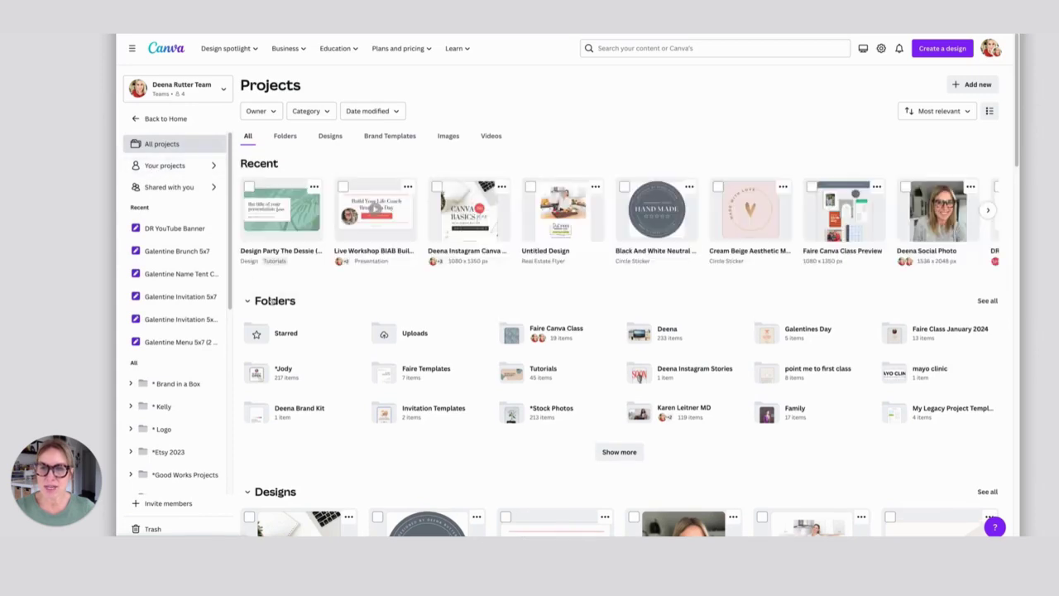
Open the Starred folder and scroll through its starred images and templates
click(283, 344)
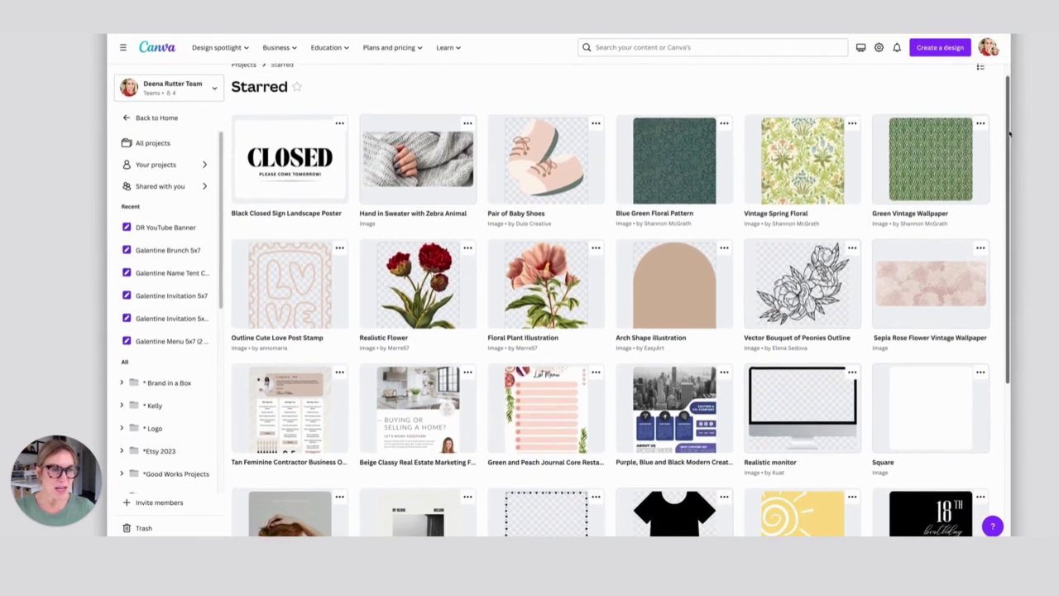
scroll(1016, 219, down, 1)
scroll(1008, 213, down, 5)
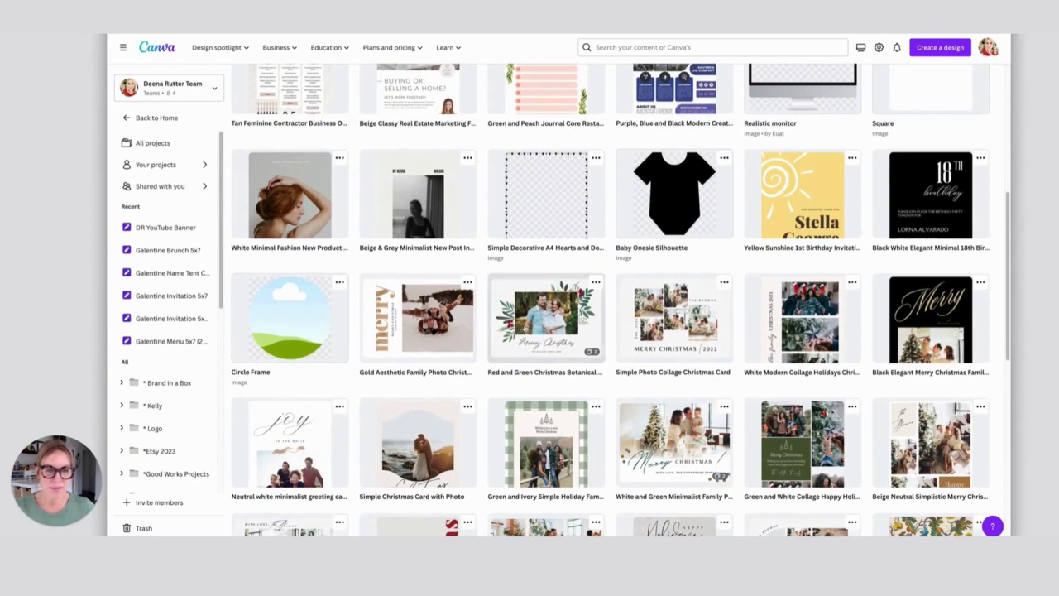
scroll(1008, 309, down, 1)
drag(1008, 310, 995, 398)
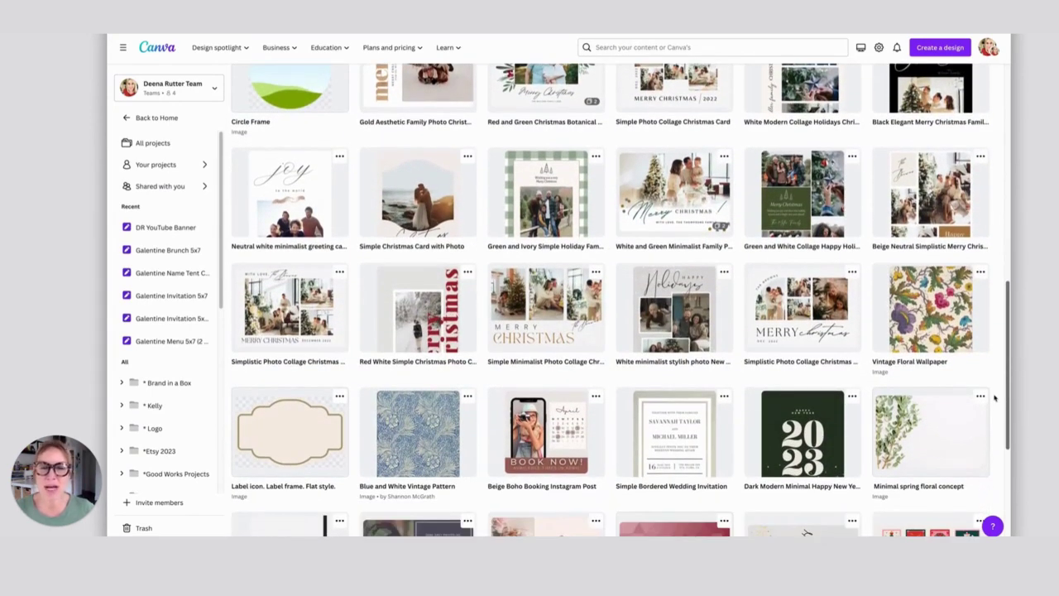
scroll(996, 398, up, 3)
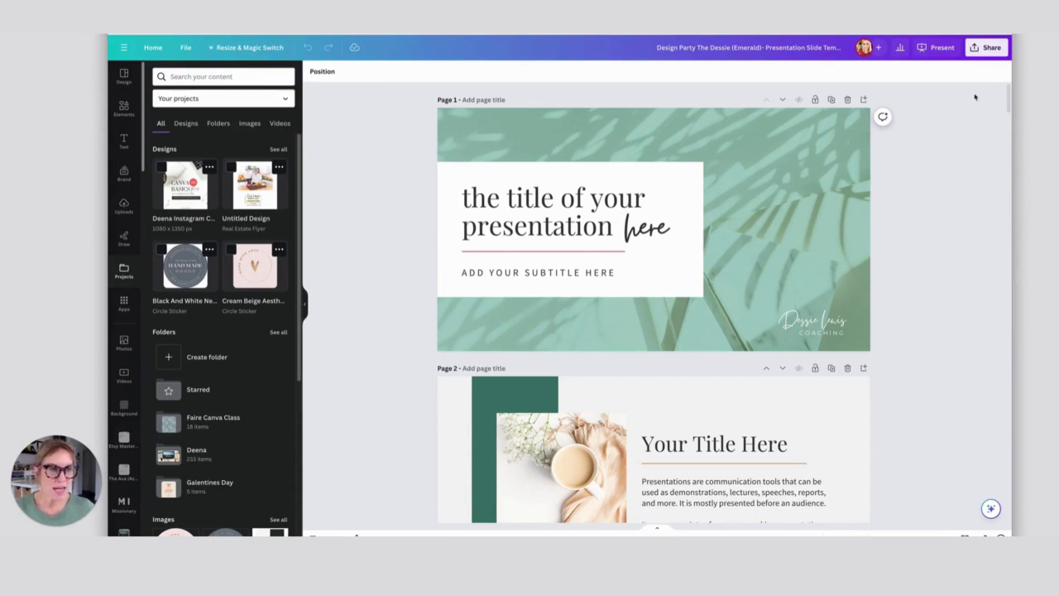
Star the coffee-and-scarf photo on page 2 and browse more images by its creator
drag(1009, 96, 1008, 104)
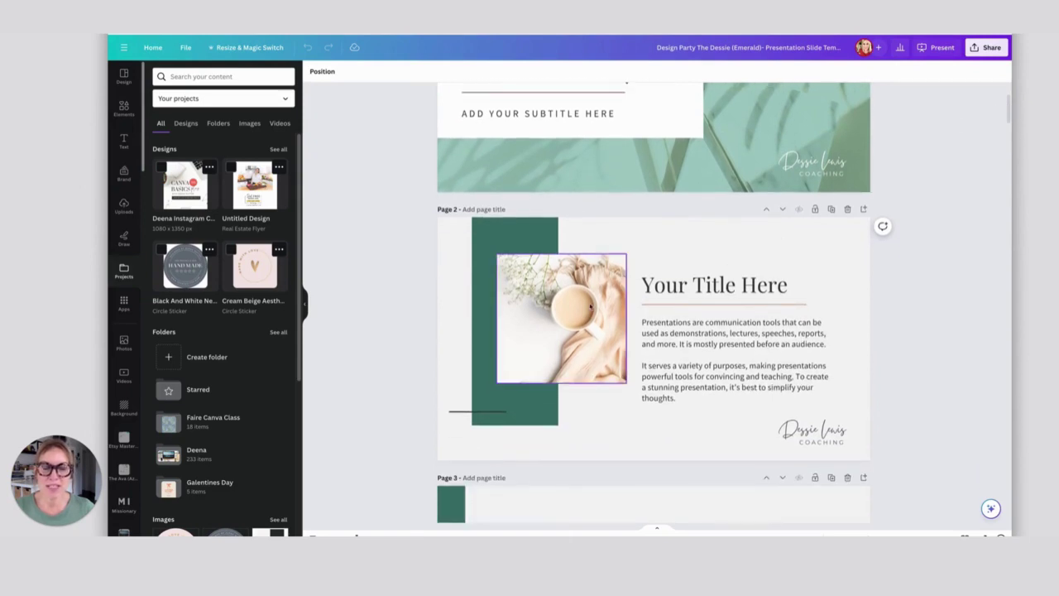
click(583, 313)
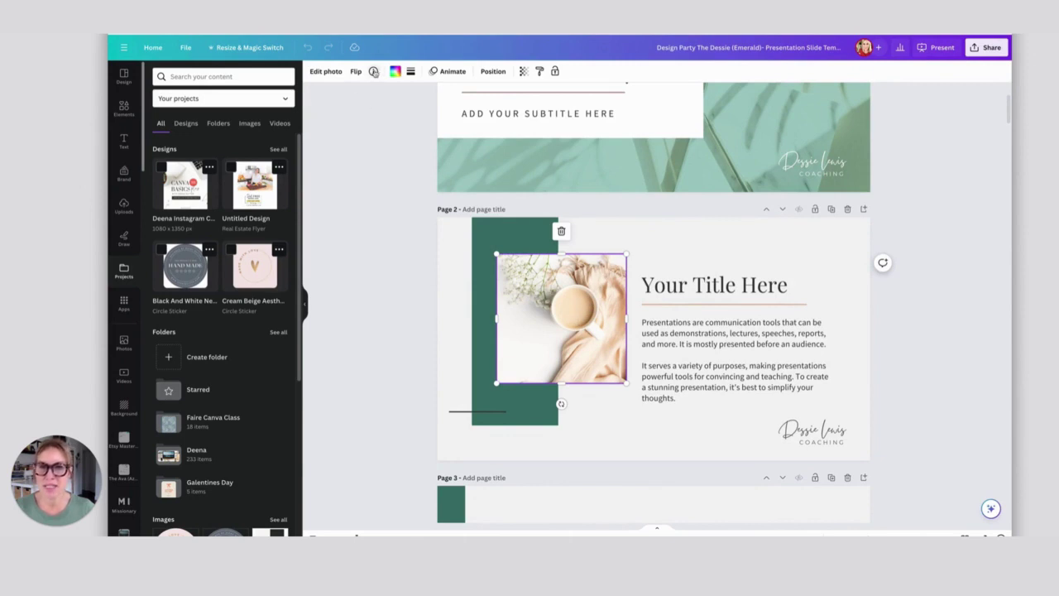
click(373, 72)
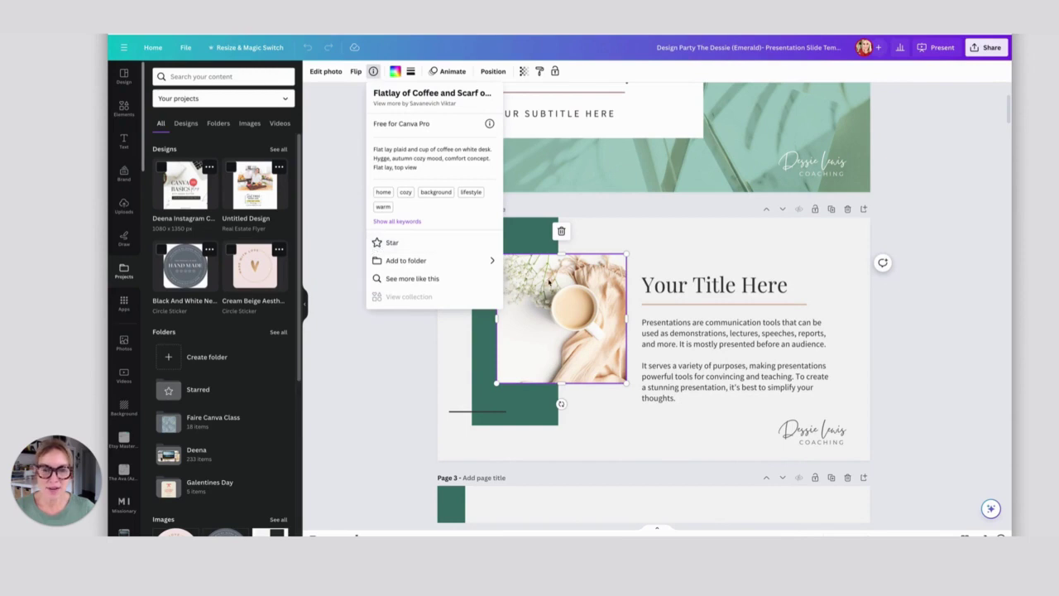
click(377, 243)
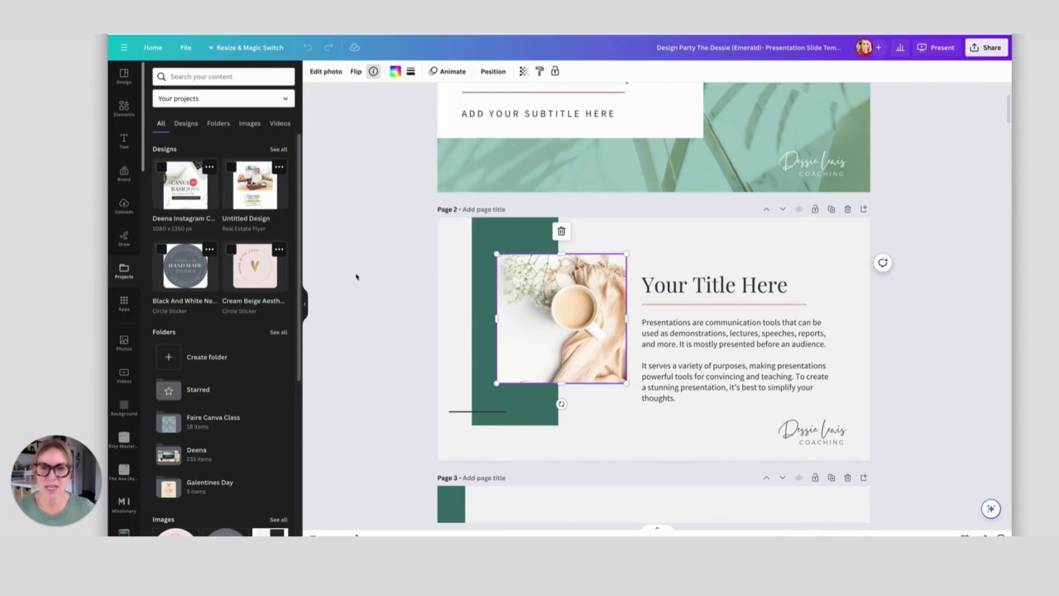
click(373, 72)
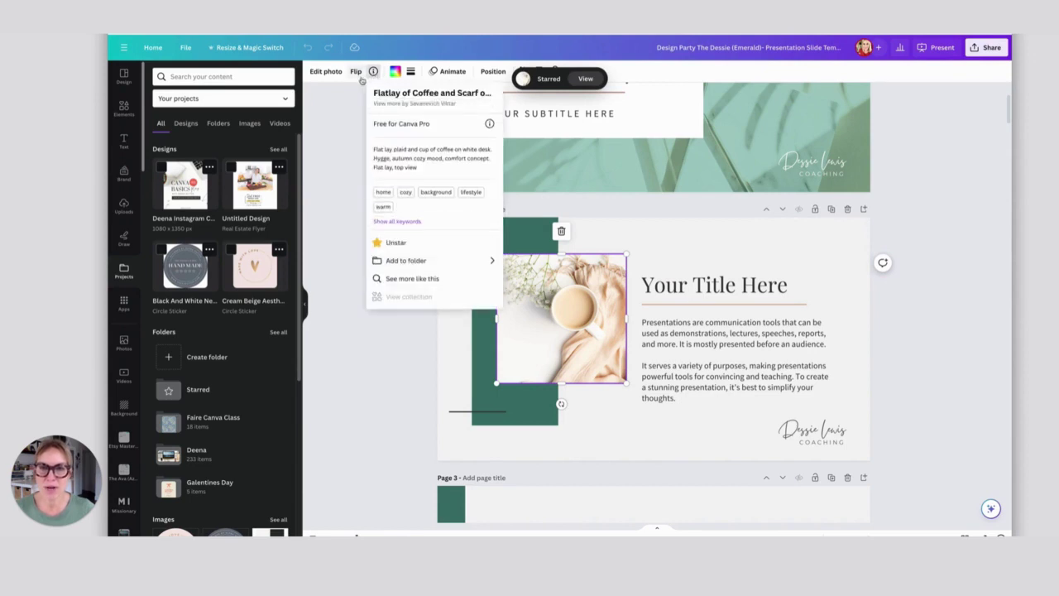
click(421, 104)
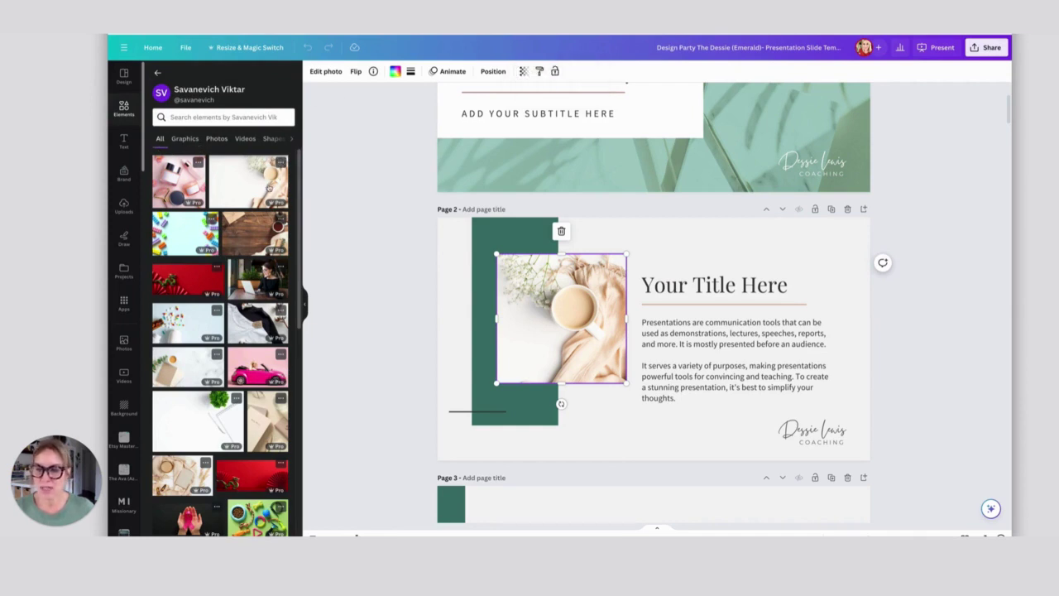
Find photos like the coffee-and-scarf flat lay and star 'Flat Lay Shot Of A Cup Of Coffee'
click(280, 163)
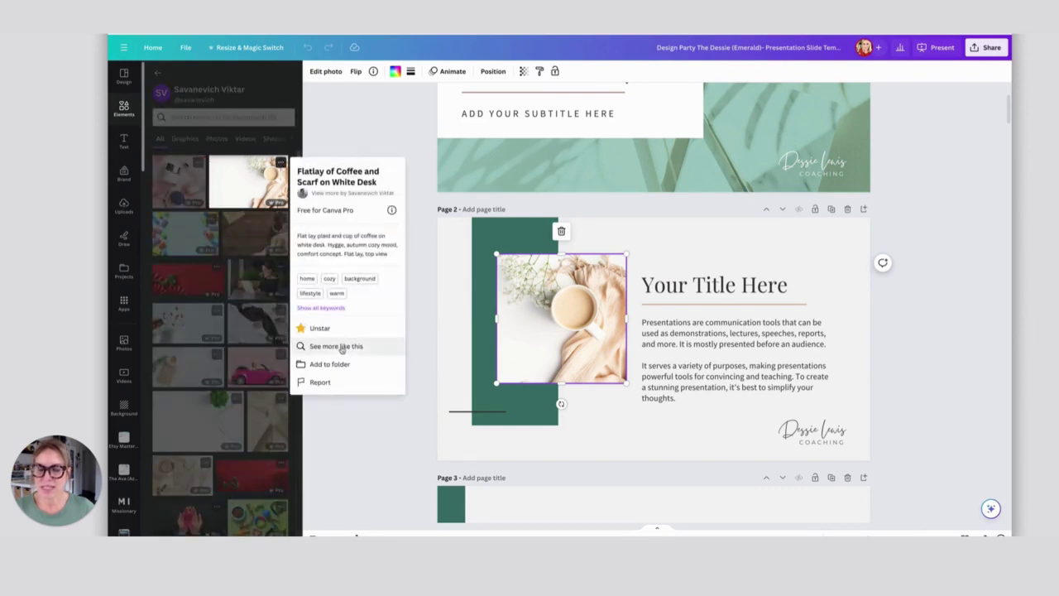
click(336, 346)
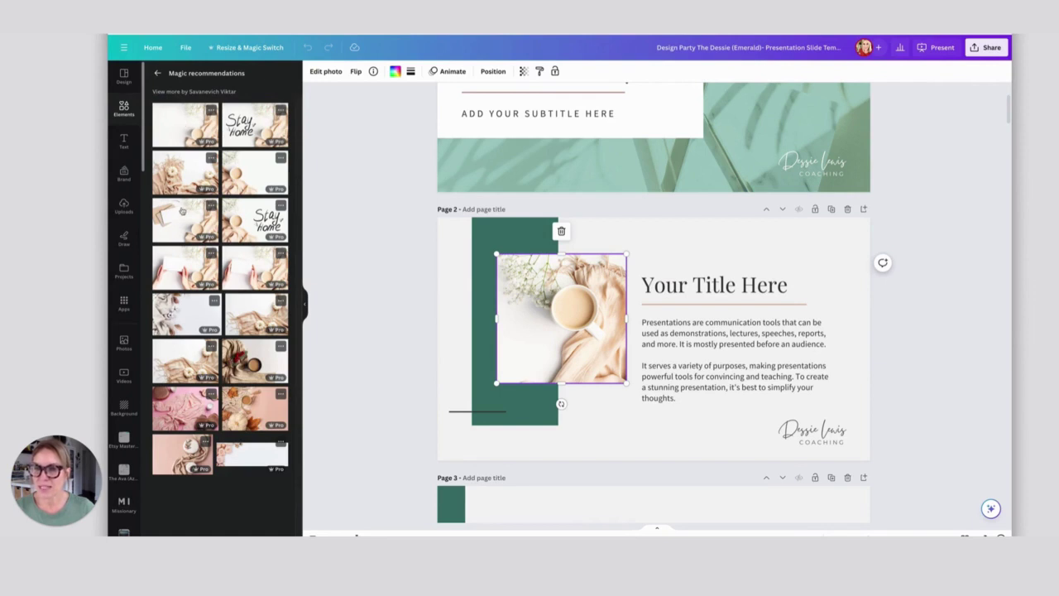
click(282, 160)
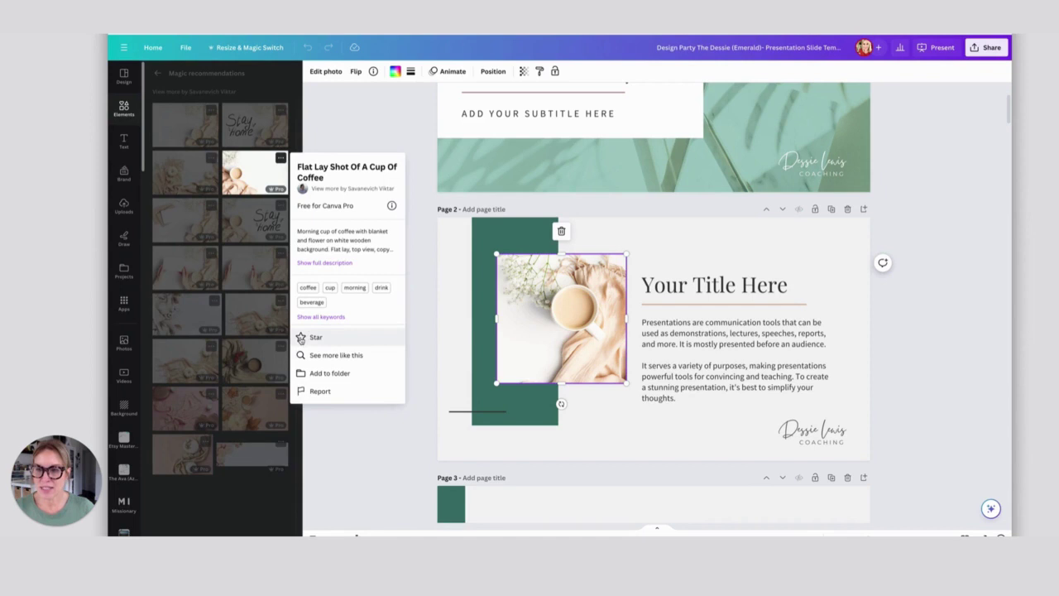
click(302, 337)
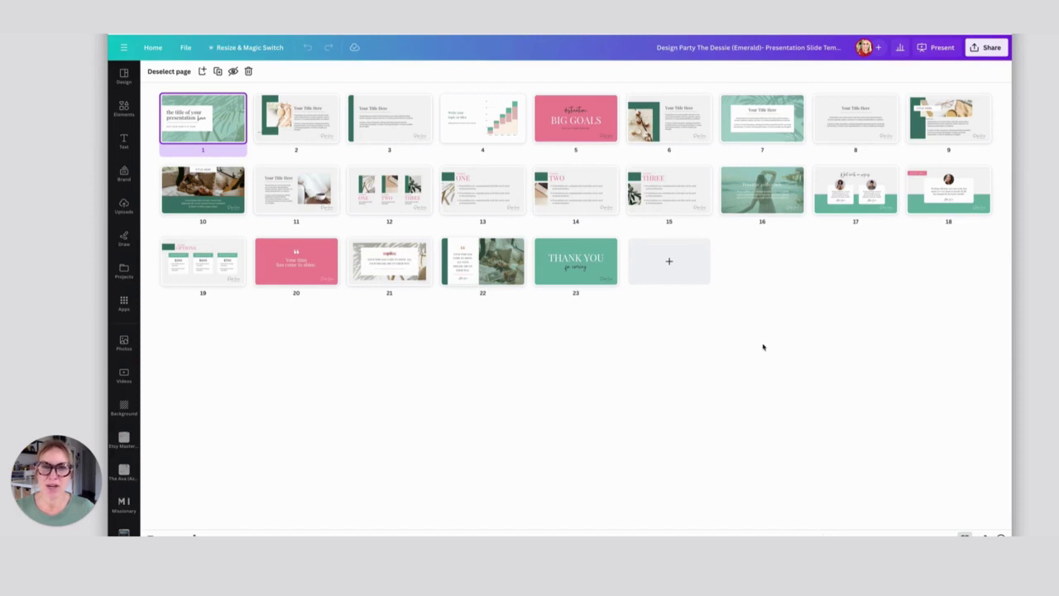
Browse presentation templates and preview the pages of the Pitch Deck template
click(122, 76)
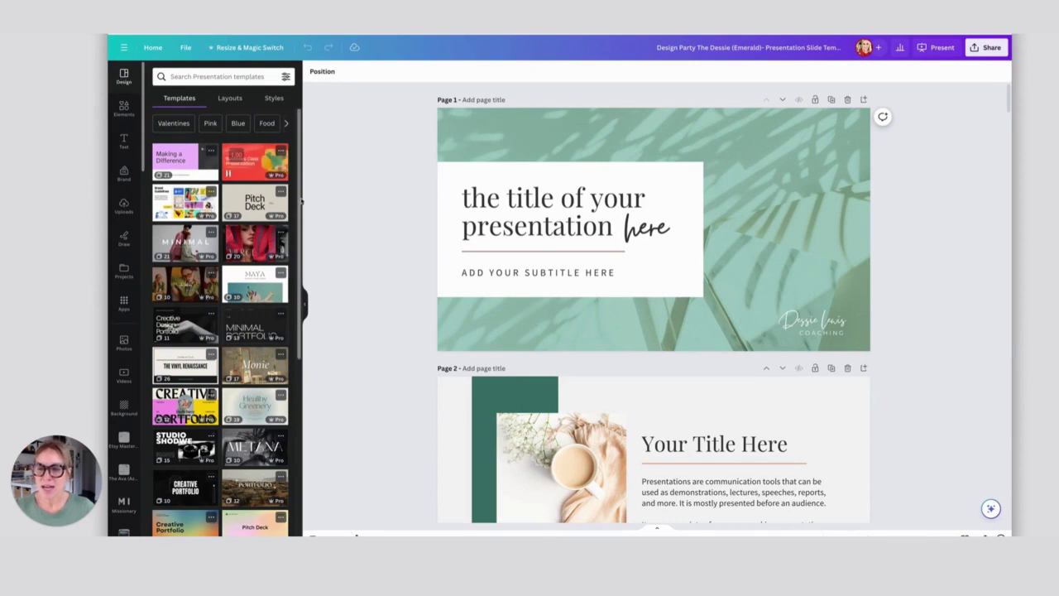
scroll(238, 199, down, 1)
drag(299, 253, 300, 218)
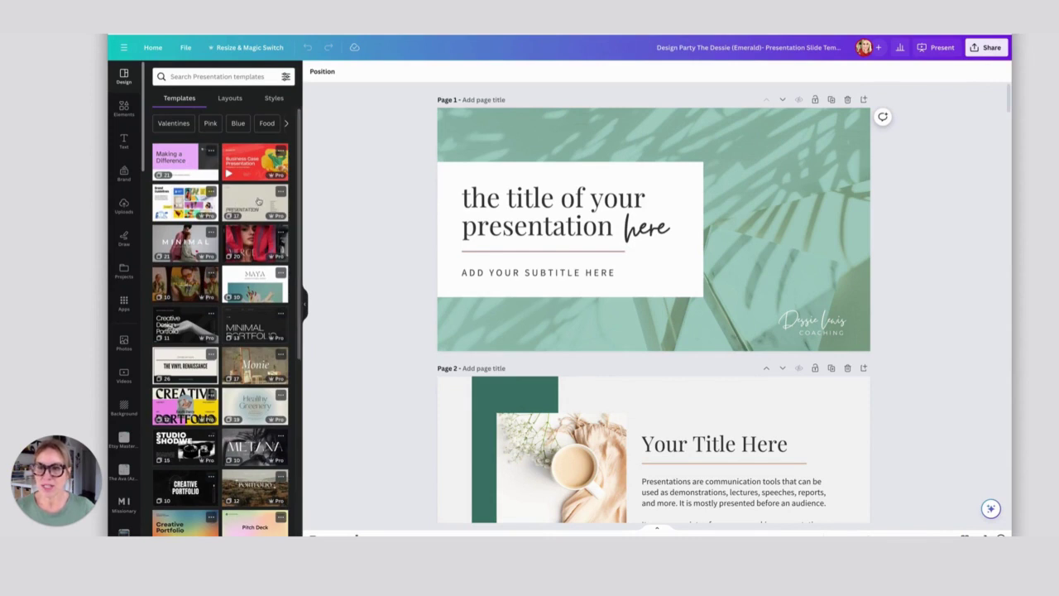
mouse_move(256, 203)
mouse_down()
mouse_move(224, 213)
mouse_move(258, 203)
mouse_up()
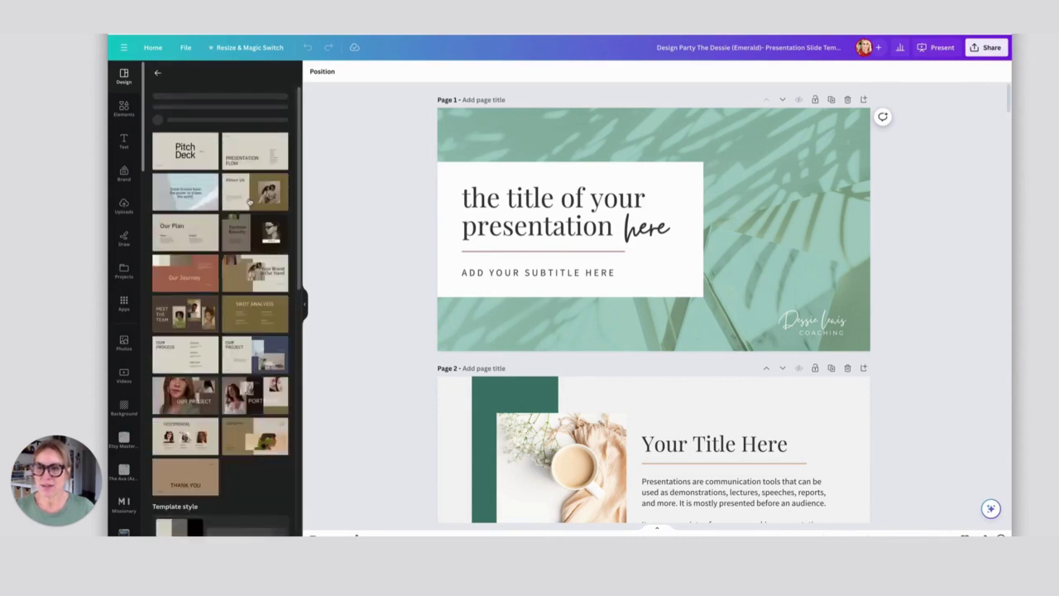
scroll(270, 193, down, 1)
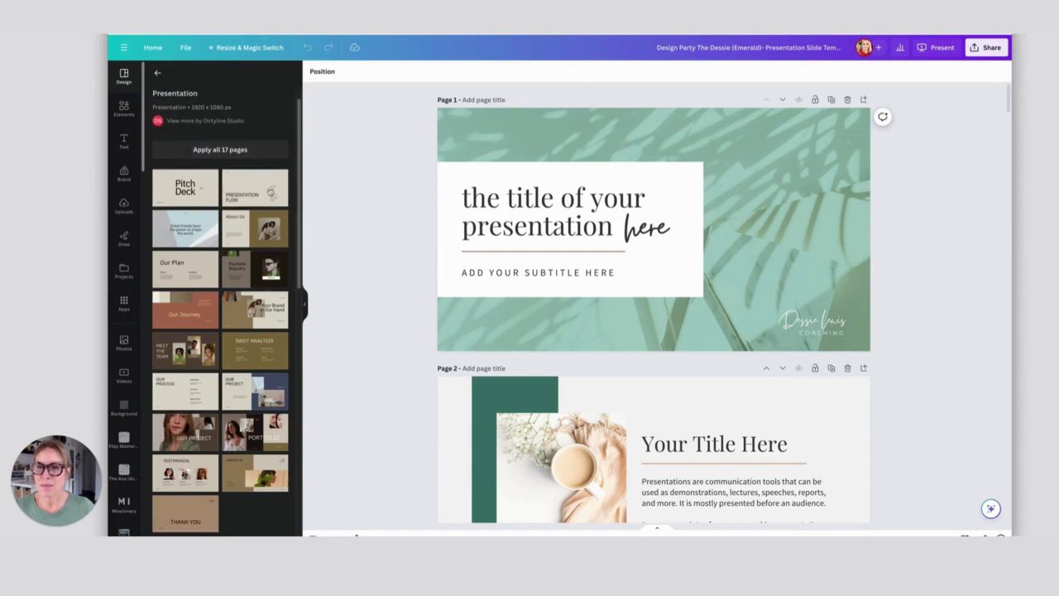
click(157, 75)
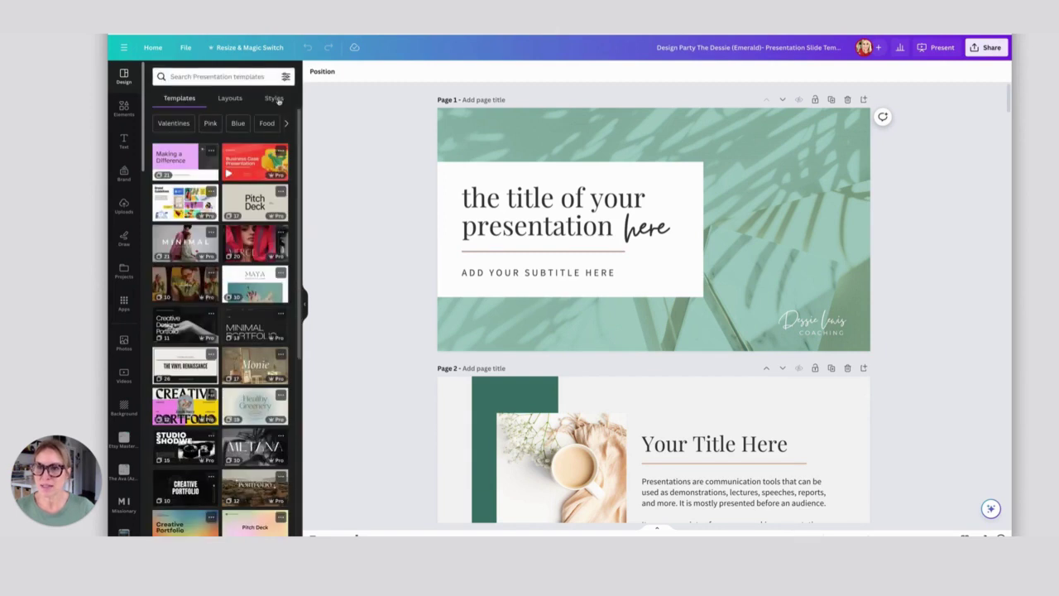
Star the Pitch Deck Creative Minimal Presentation template and preview the Cream Neutral Minimalist pitch deck
click(281, 191)
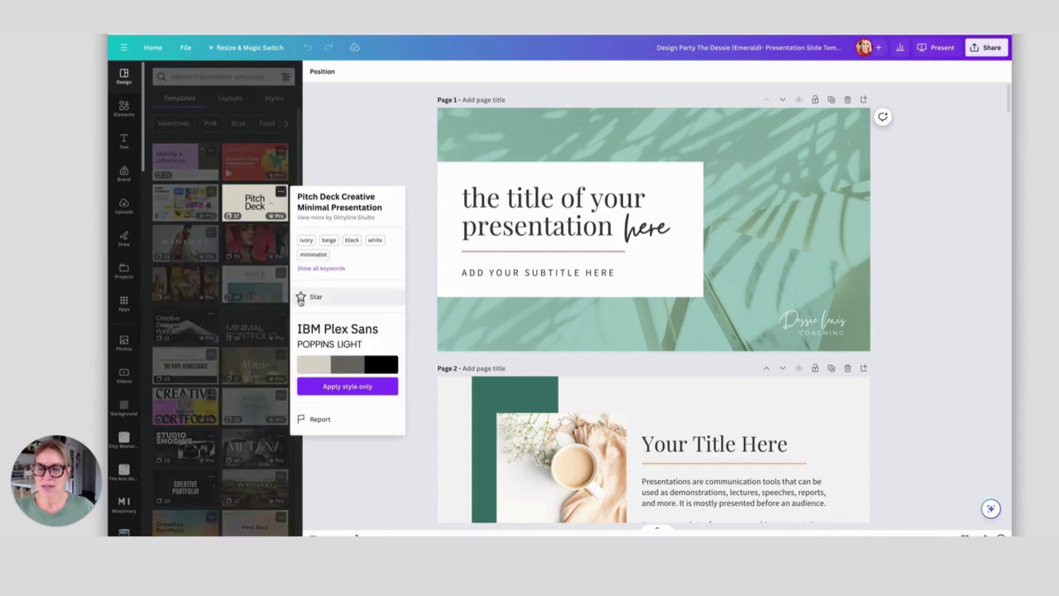
click(340, 201)
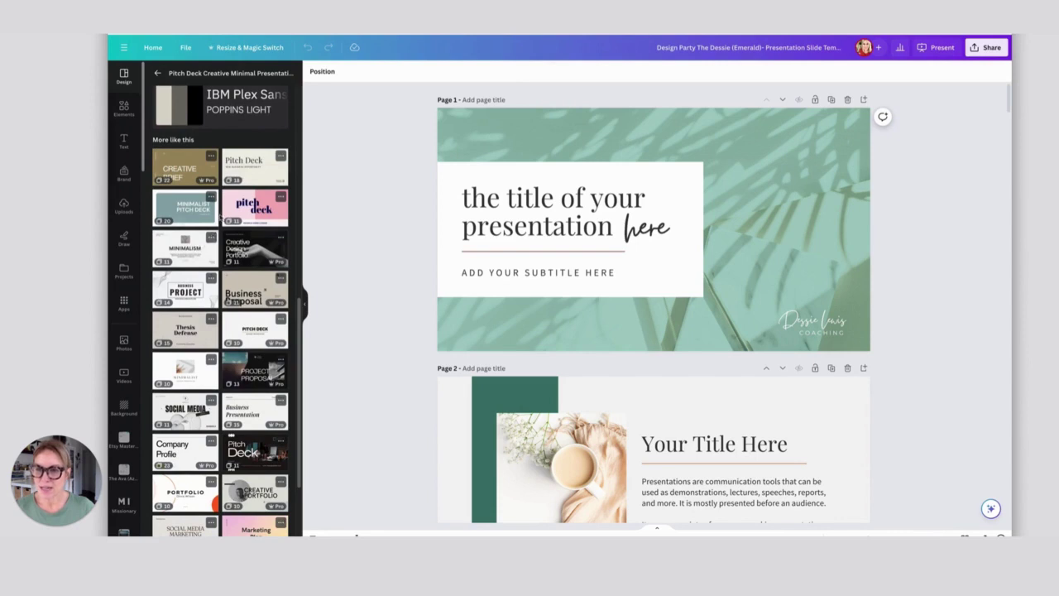
click(249, 171)
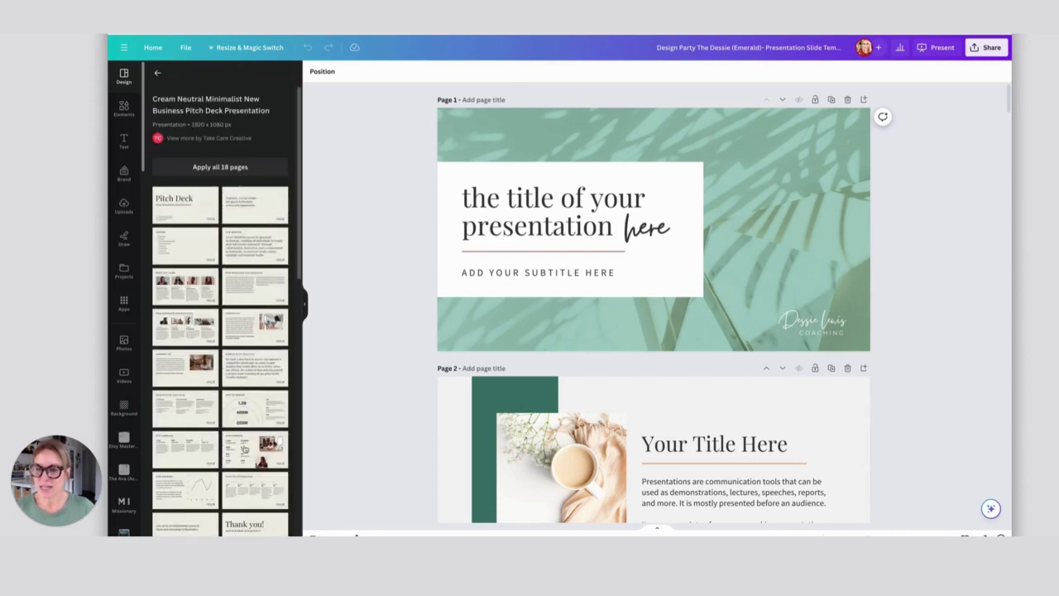
click(158, 72)
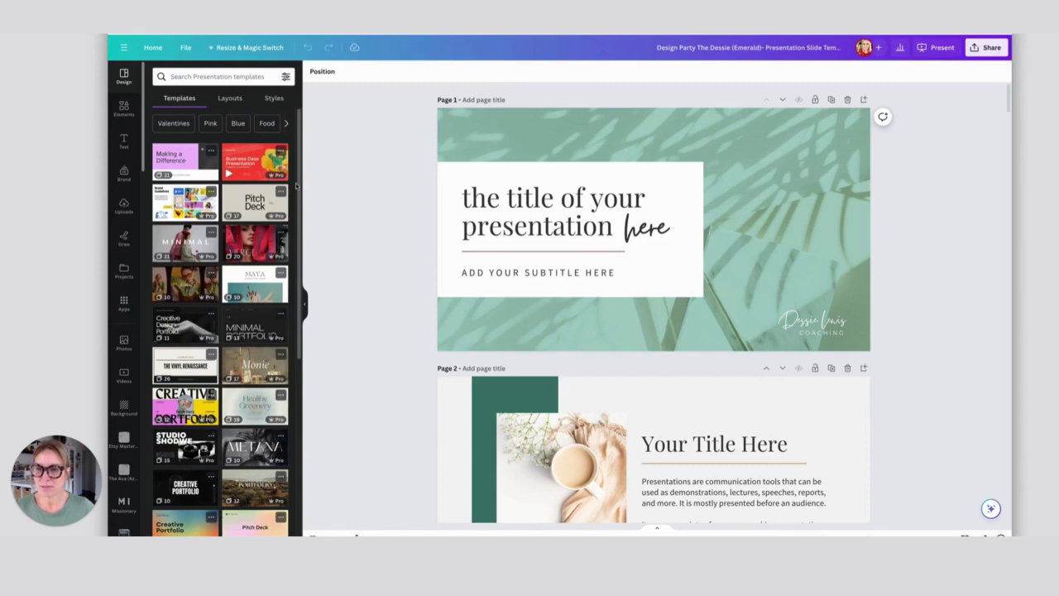
click(281, 192)
Star the Pitch Deck template and add a blank page after the chart slide
click(302, 290)
scroll(1003, 145, down, 10)
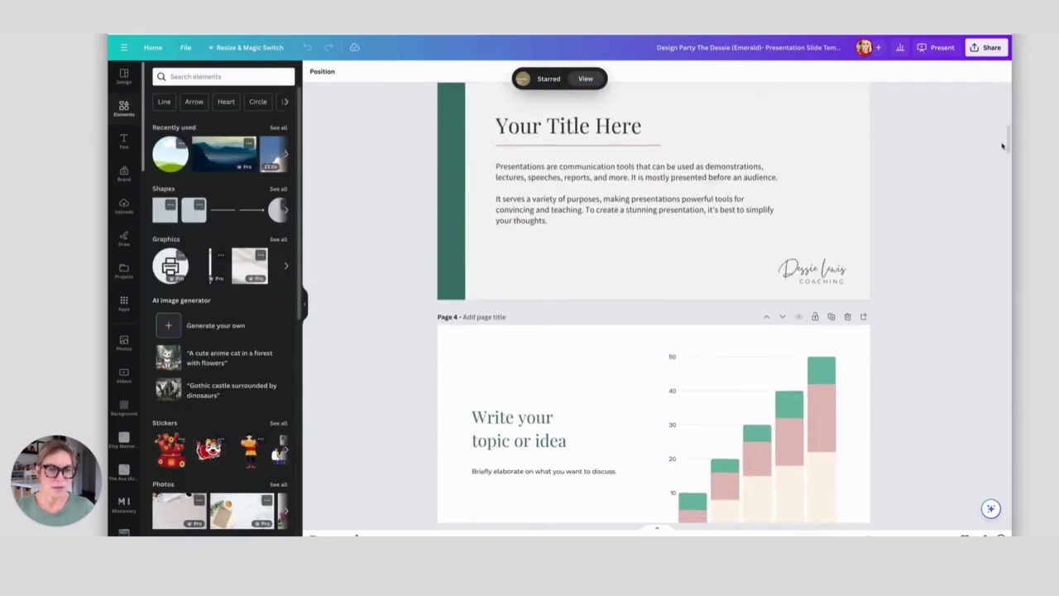
scroll(1002, 146, down, 2)
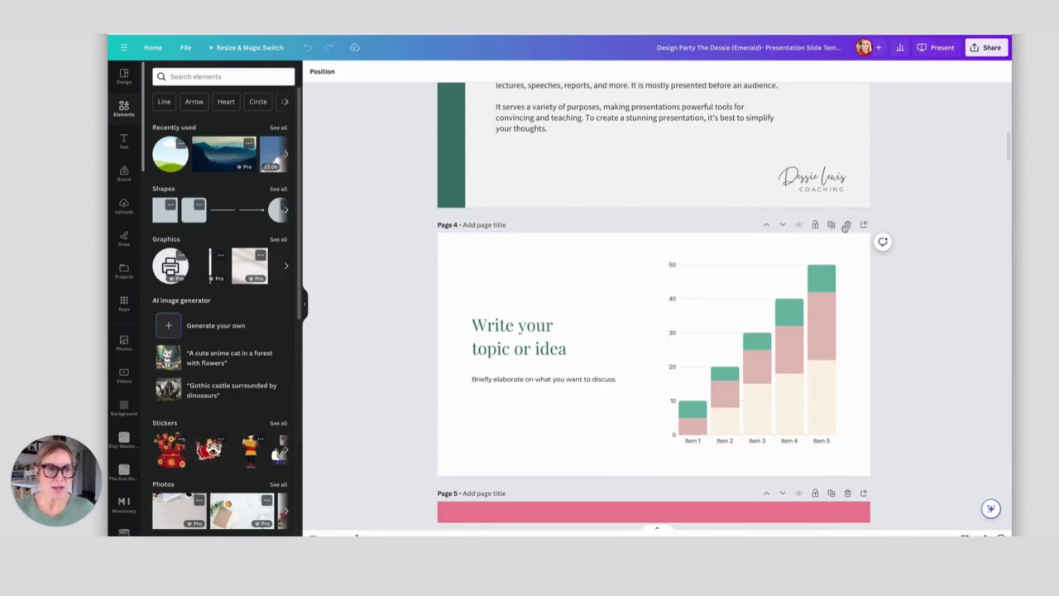
click(863, 224)
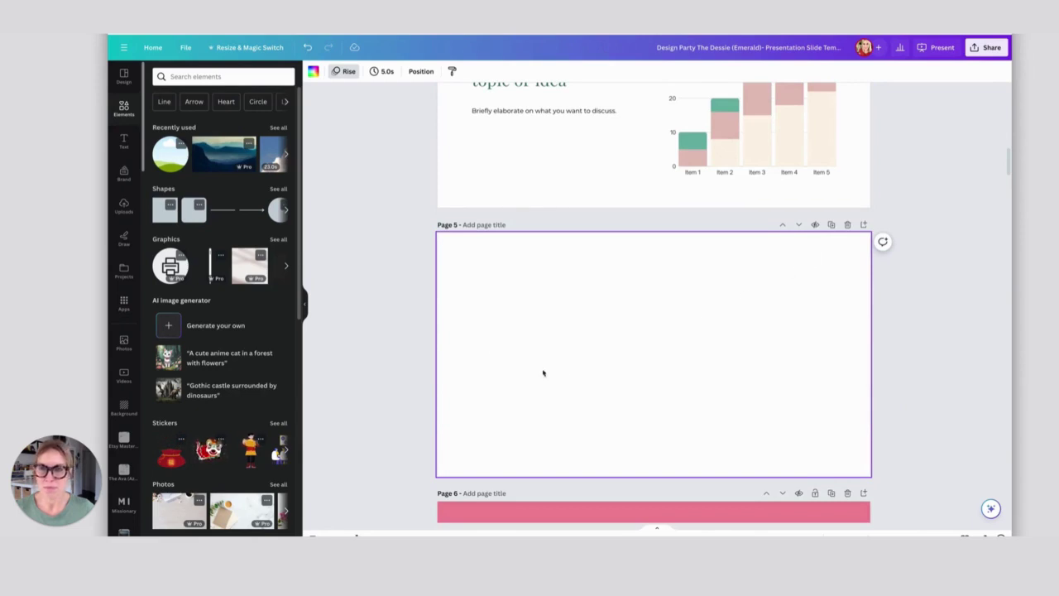
Search Elements for 'graphs' and star the Compounding graph
click(194, 76)
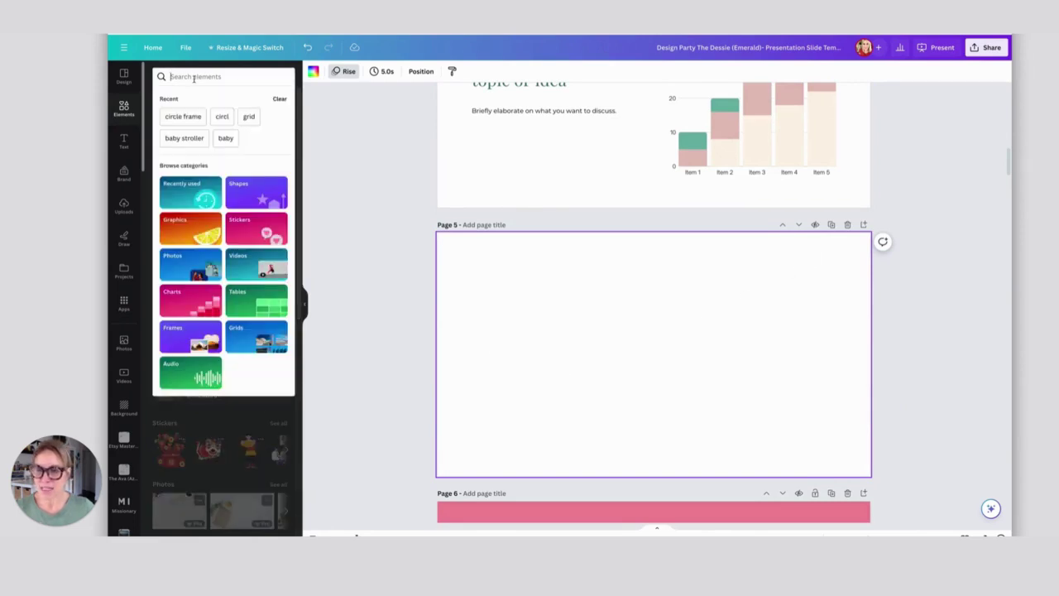
text(graphs)
key(Return)
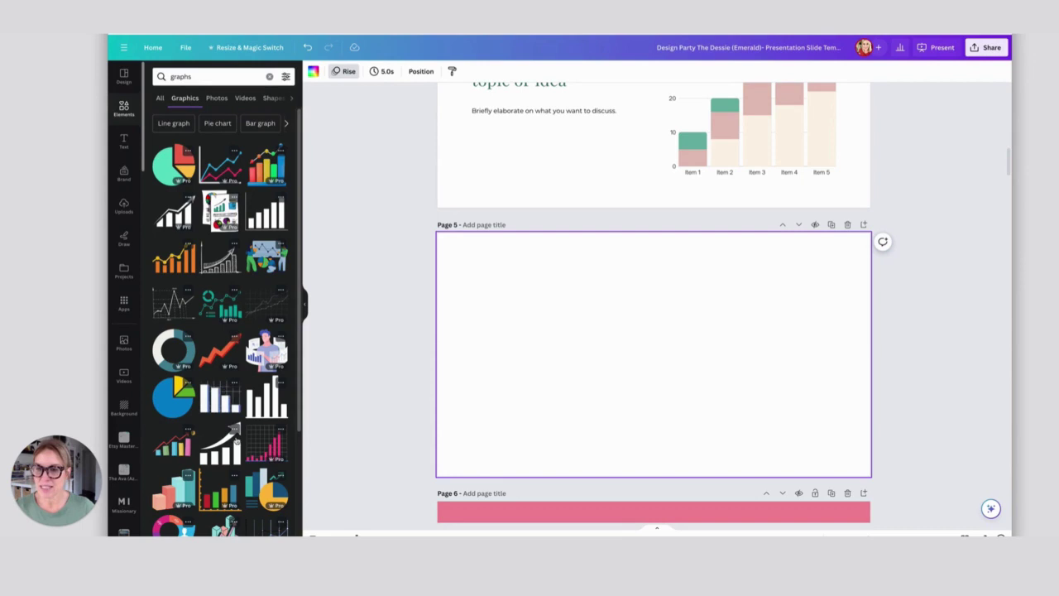
scroll(234, 439, down, 1)
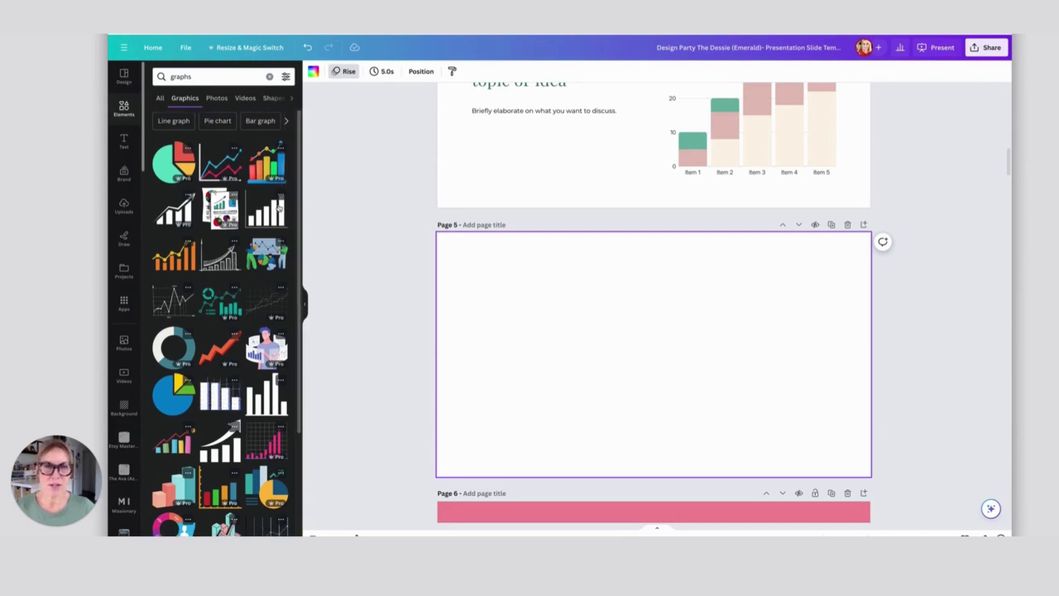
click(281, 197)
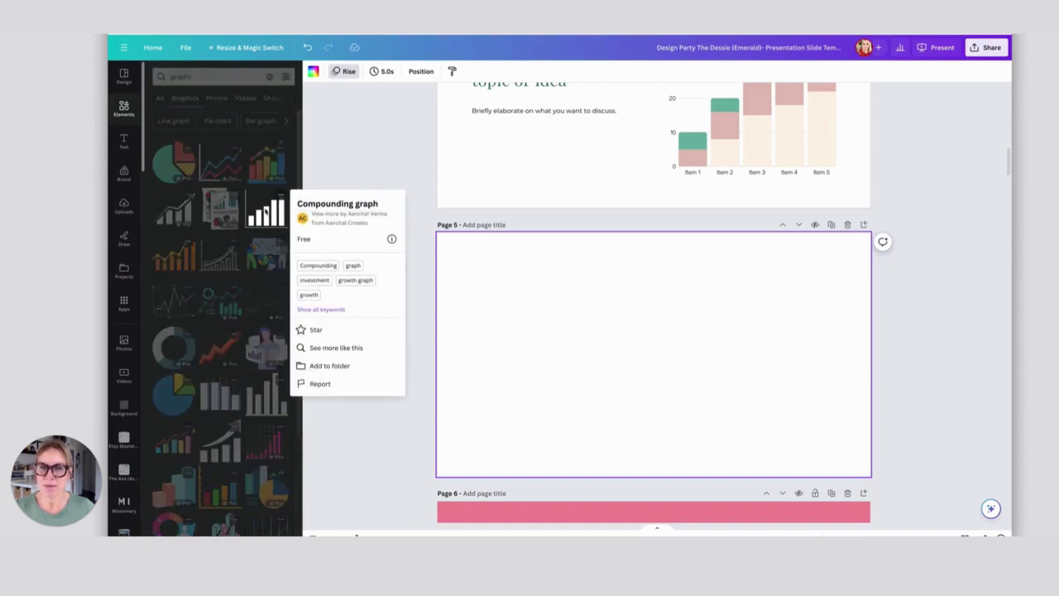
click(302, 329)
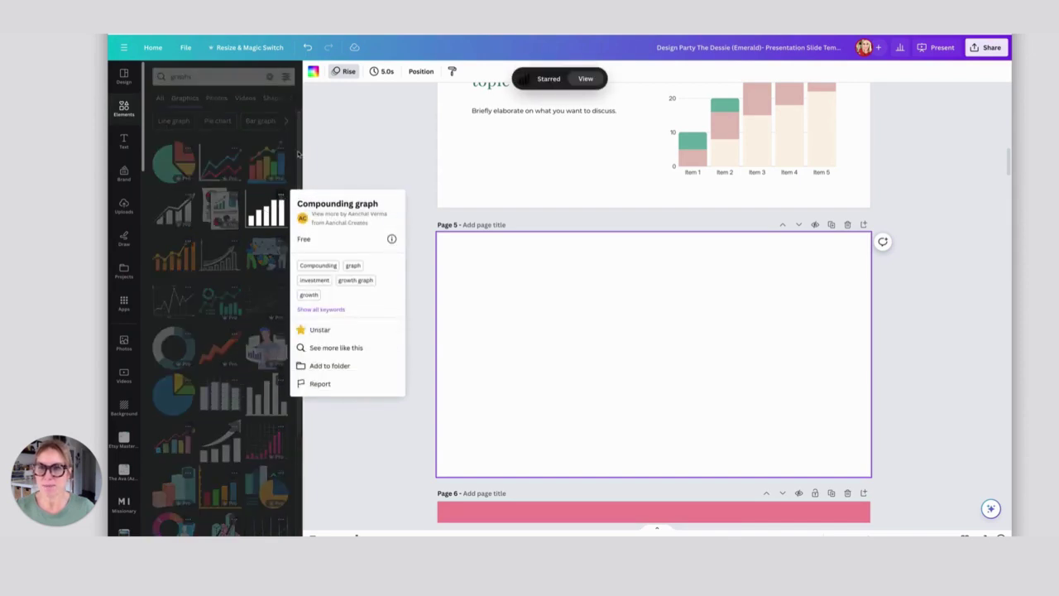
click(299, 153)
scroll(294, 206, down, 5)
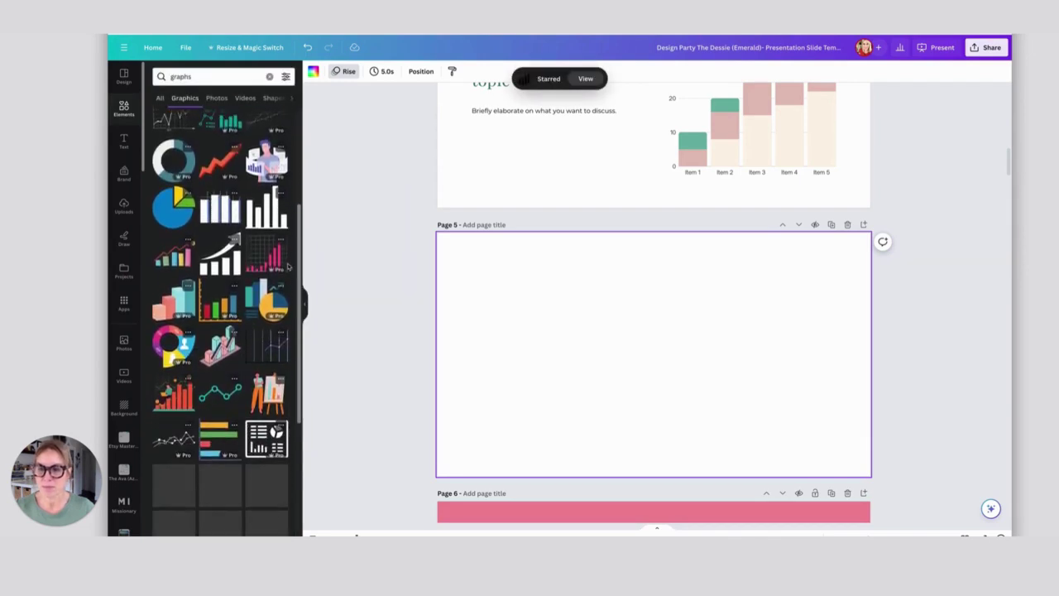
scroll(288, 265, down, 1)
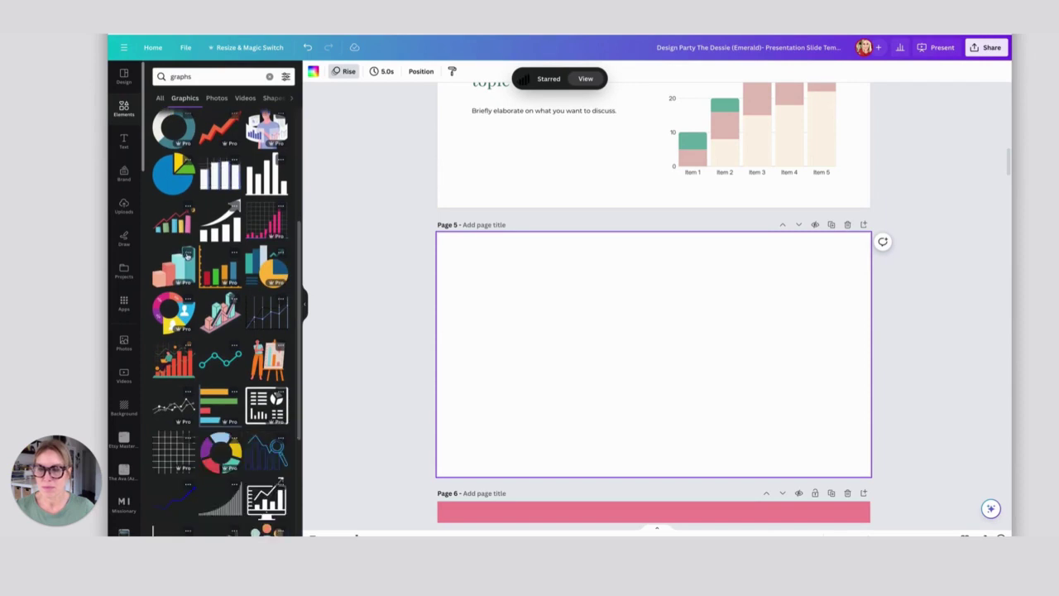
scroll(190, 265, down, 6)
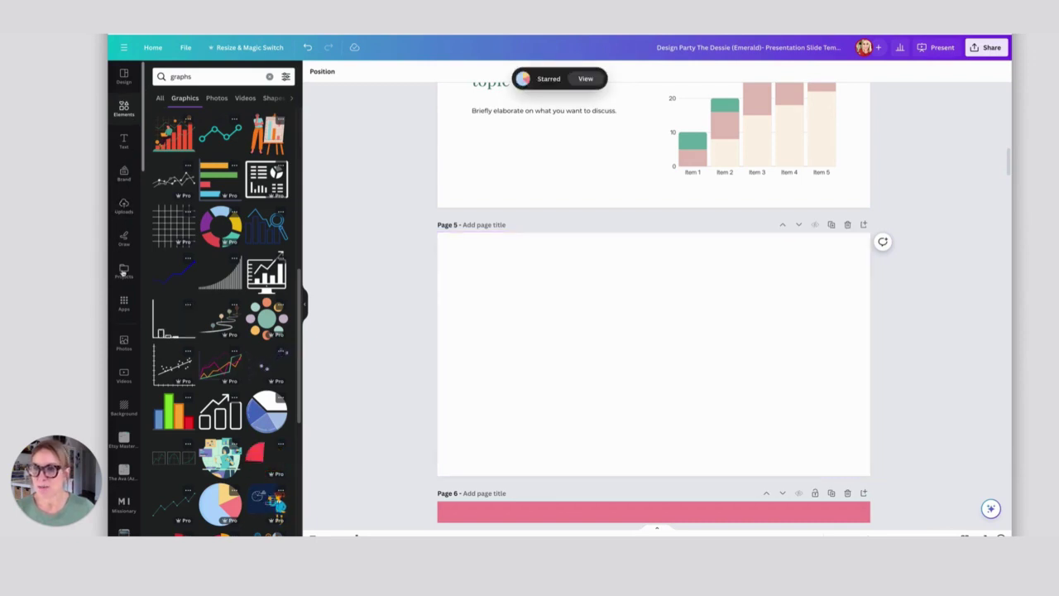
Open the Starred folder under Projects > Folders in the side panel
click(124, 272)
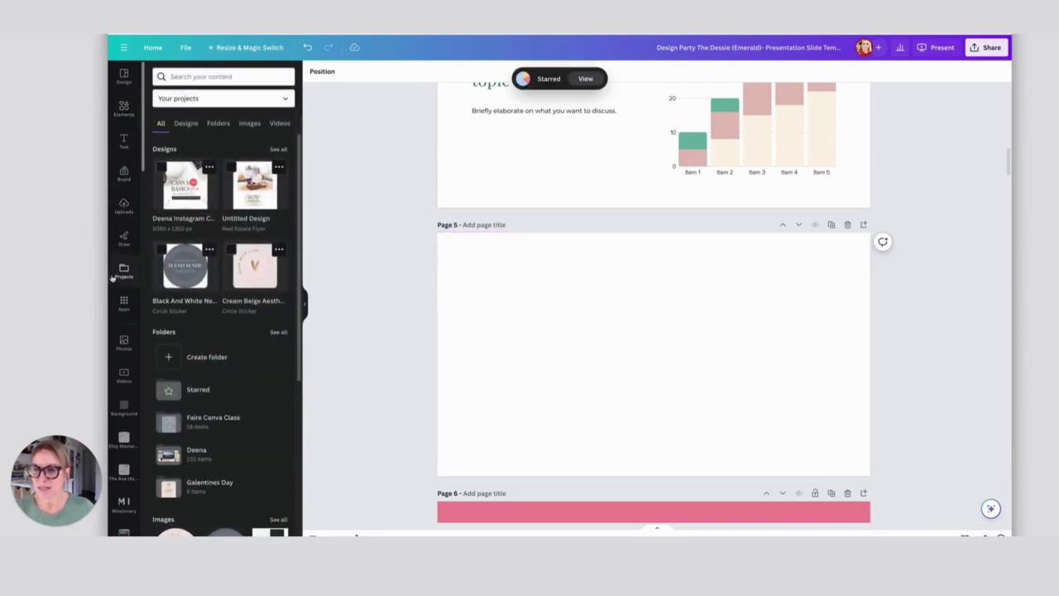
click(217, 123)
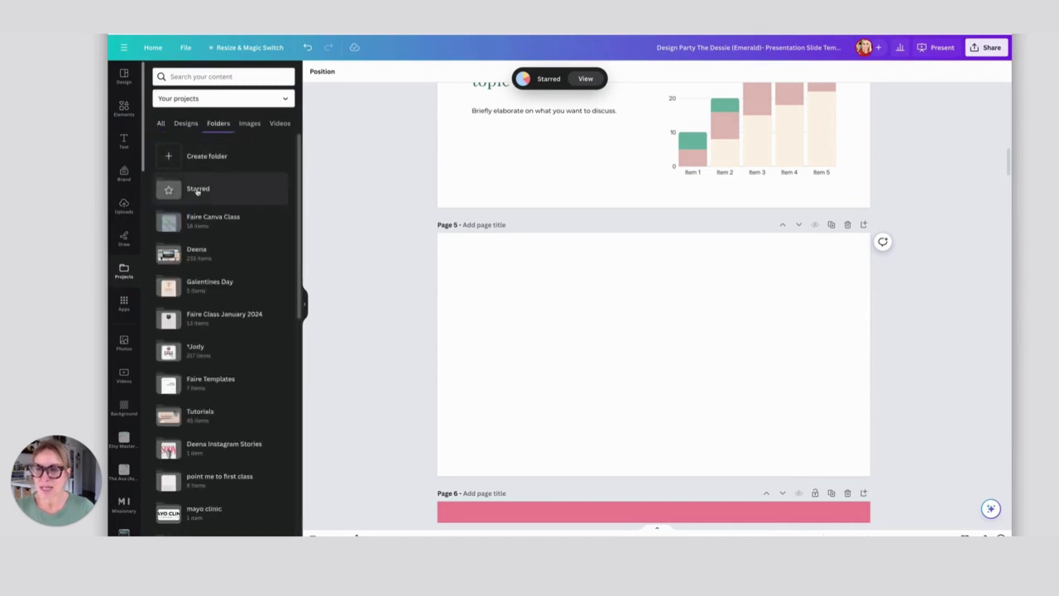
click(198, 191)
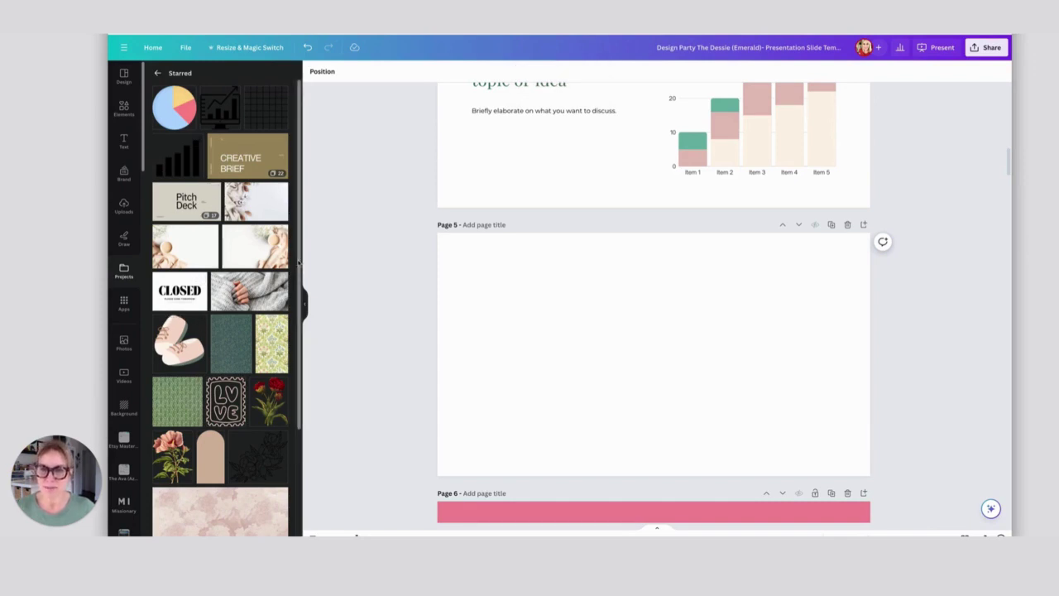
Insert the starred pie chart on page 5 and recolour slices brown, dusty pink, green and dark green
click(175, 110)
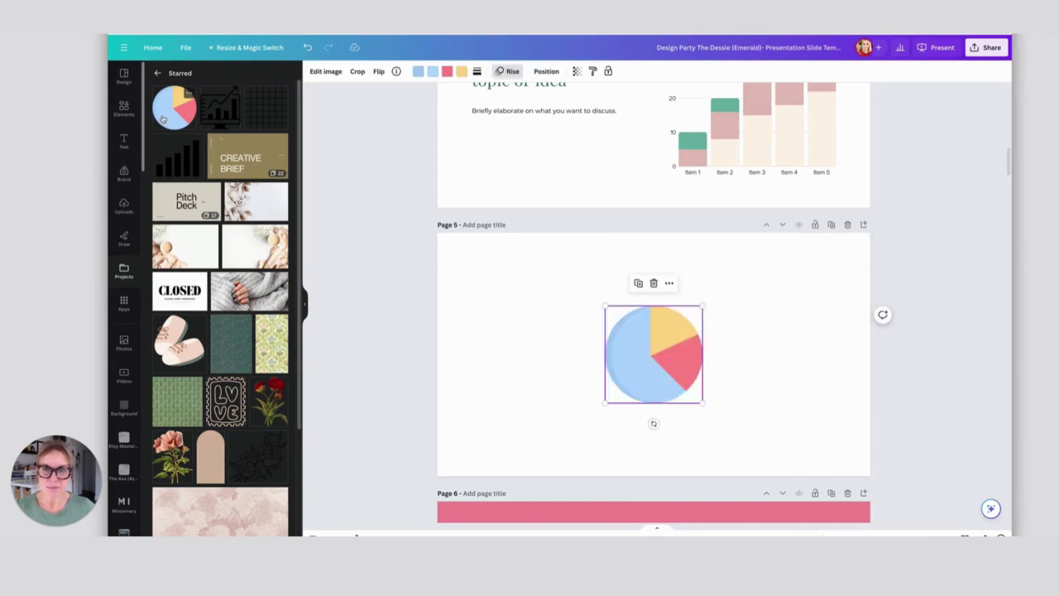
click(419, 73)
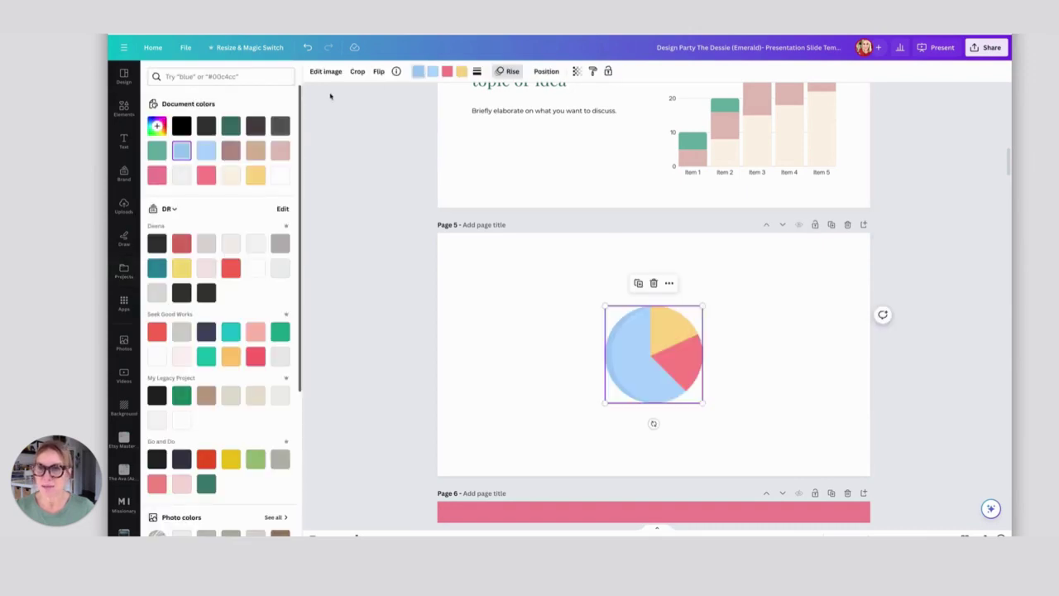
click(230, 151)
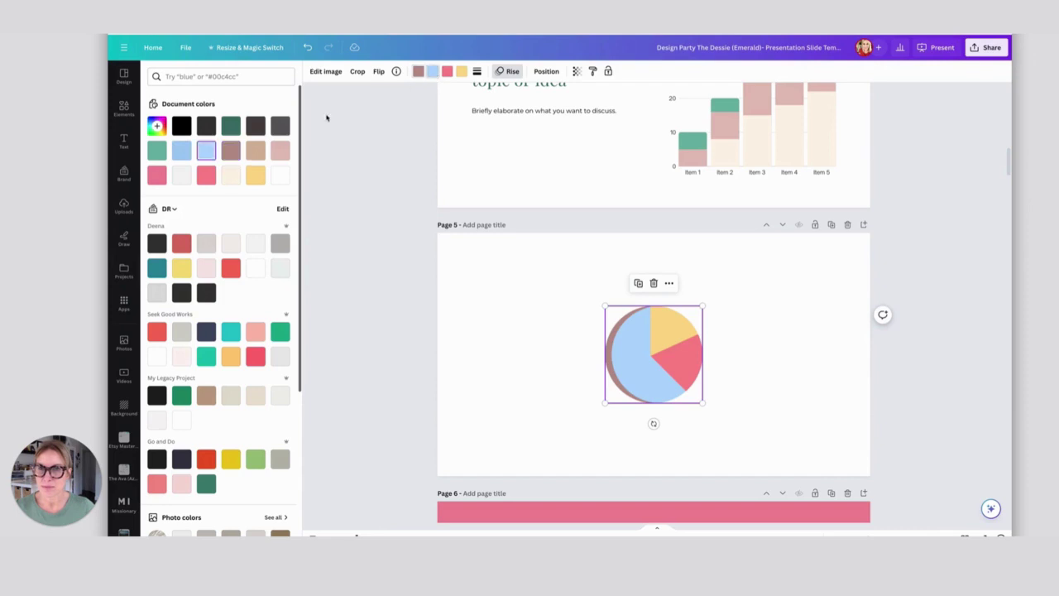
click(279, 150)
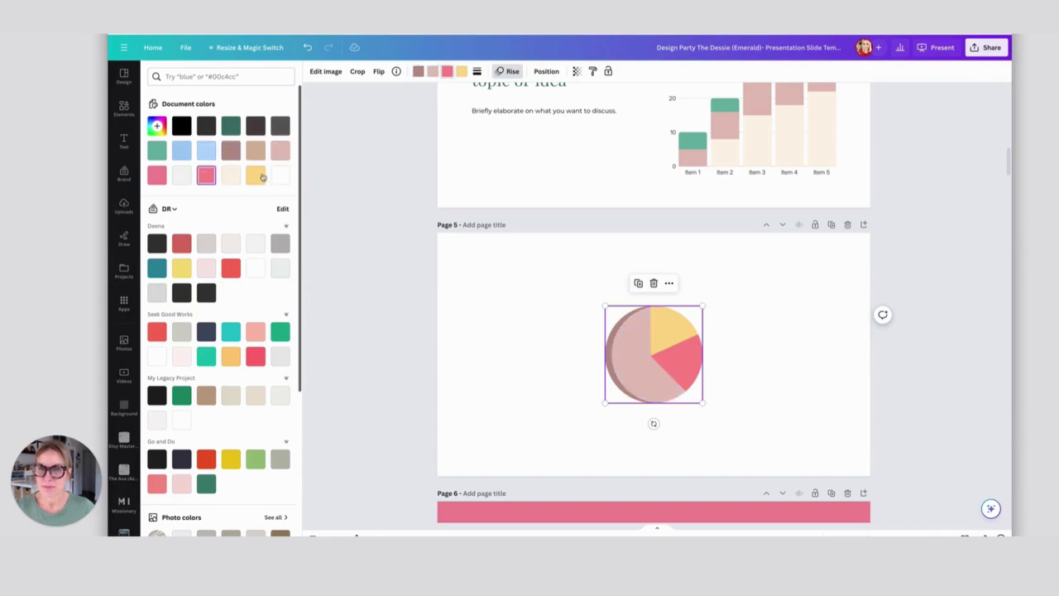
click(157, 150)
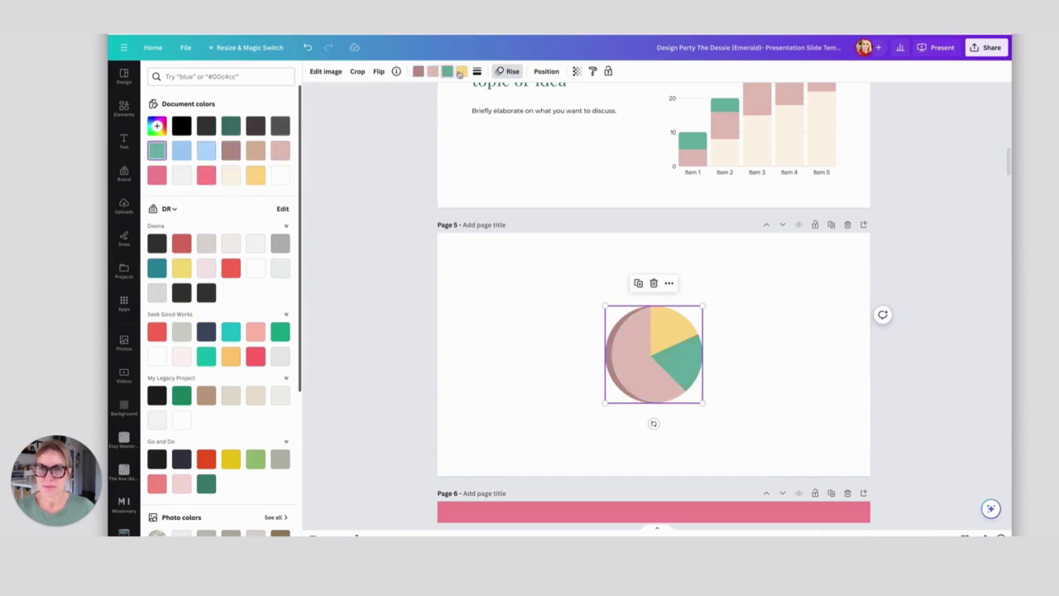
click(459, 73)
click(231, 125)
click(729, 347)
scroll(740, 324, down, 3)
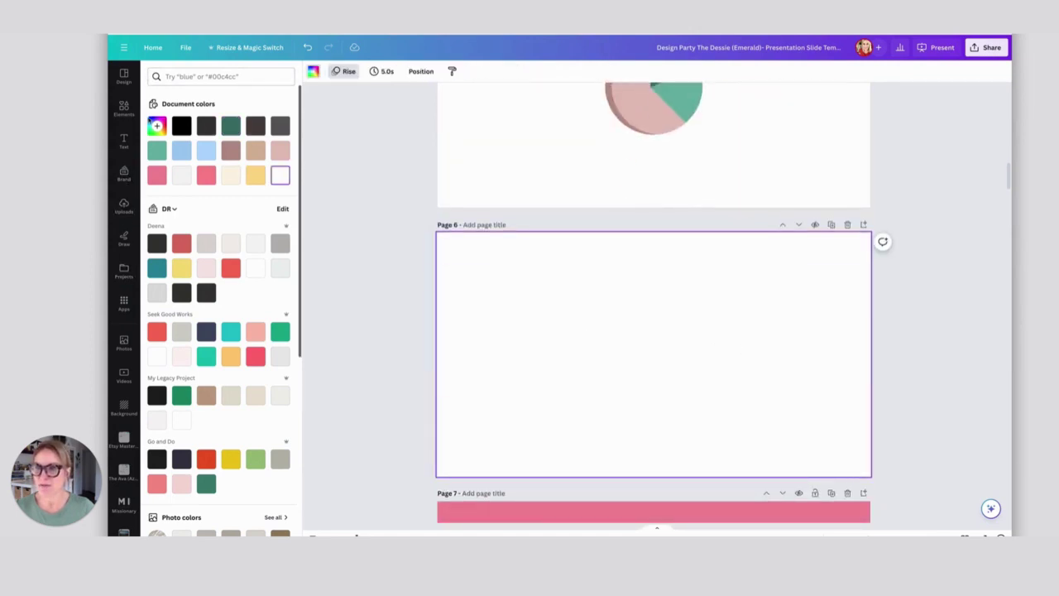
Apply the A Brief History page from the starred Khaki Minimal Creative Brief template to page 6
click(124, 271)
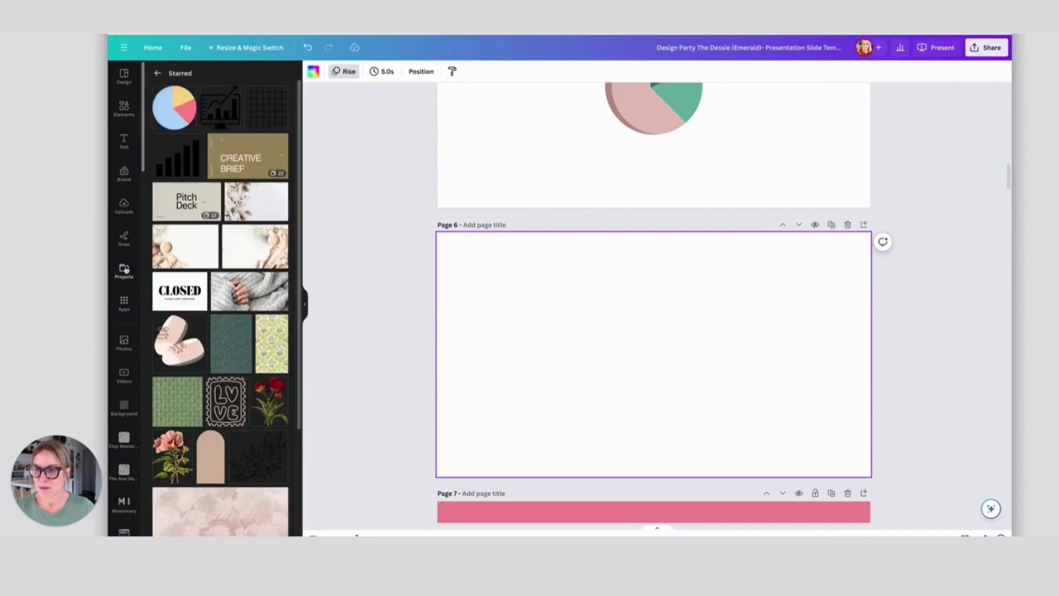
click(218, 122)
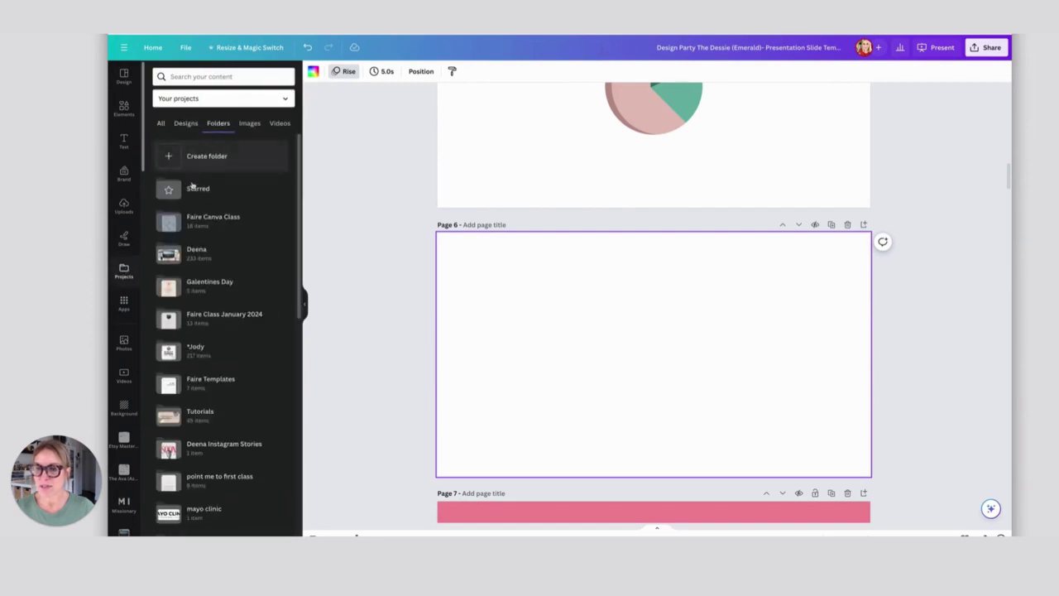
click(194, 188)
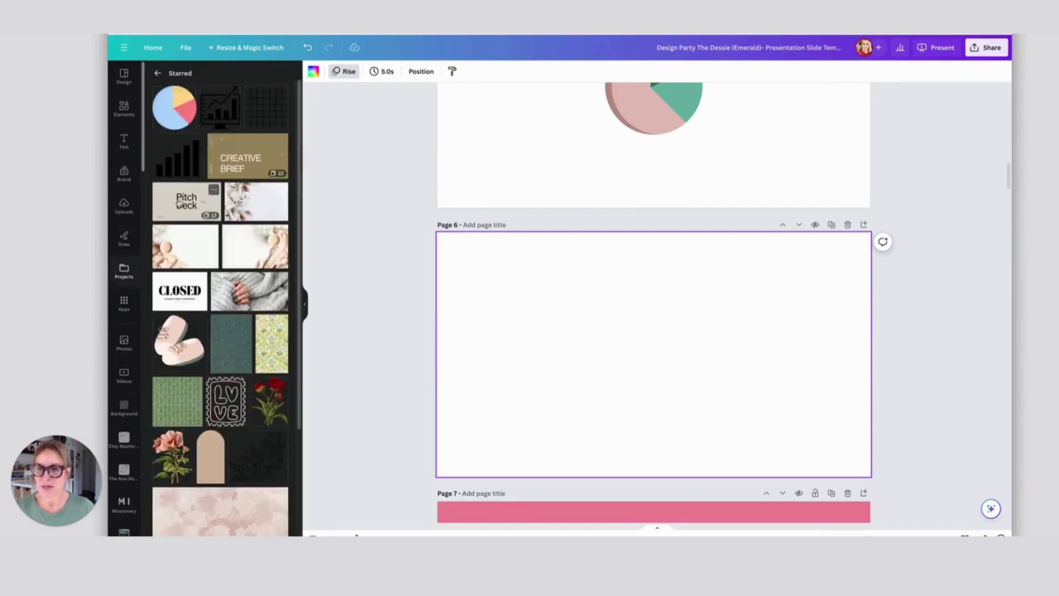
click(249, 156)
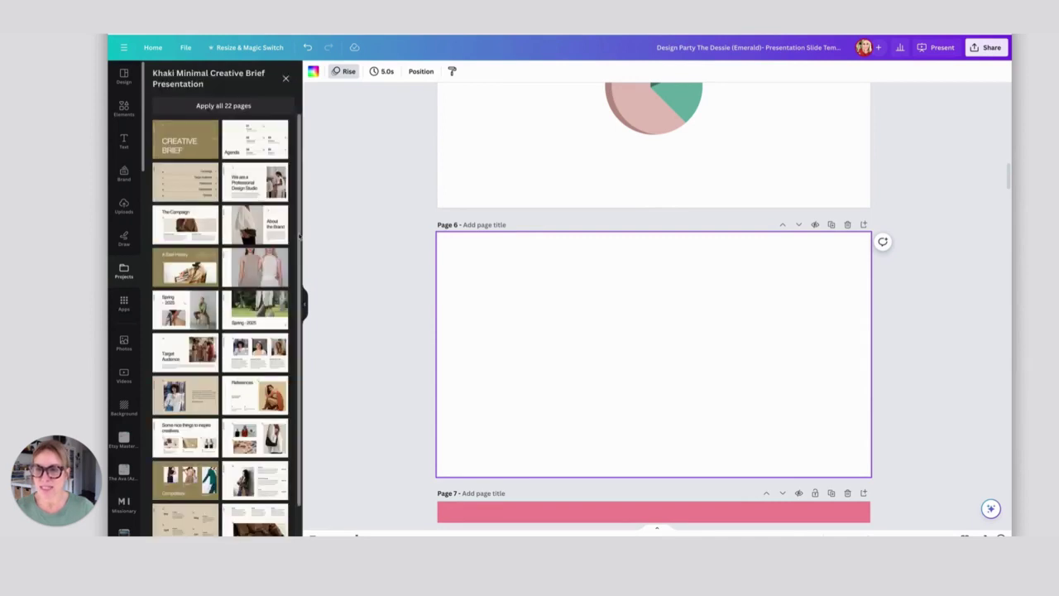
scroll(300, 236, down, 1)
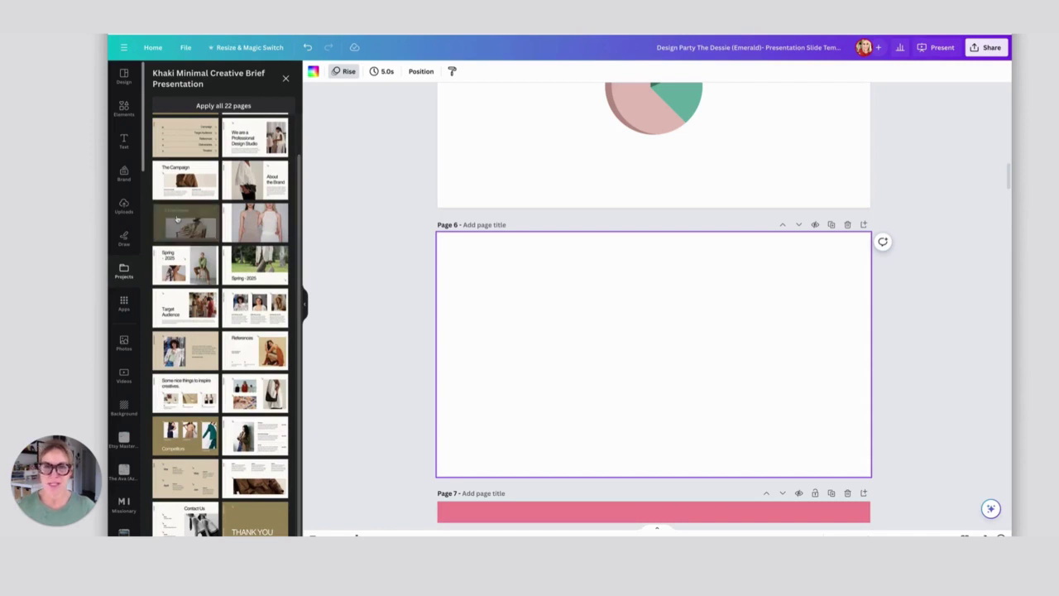
click(177, 216)
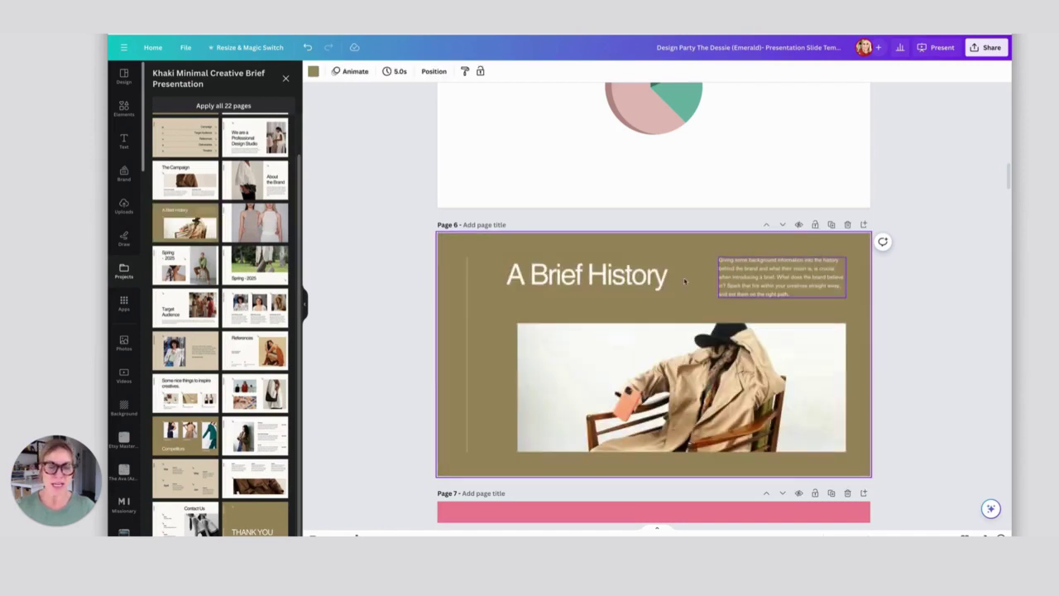
Make page 6's background teal green and select the title to pick a serif font
click(443, 259)
click(312, 72)
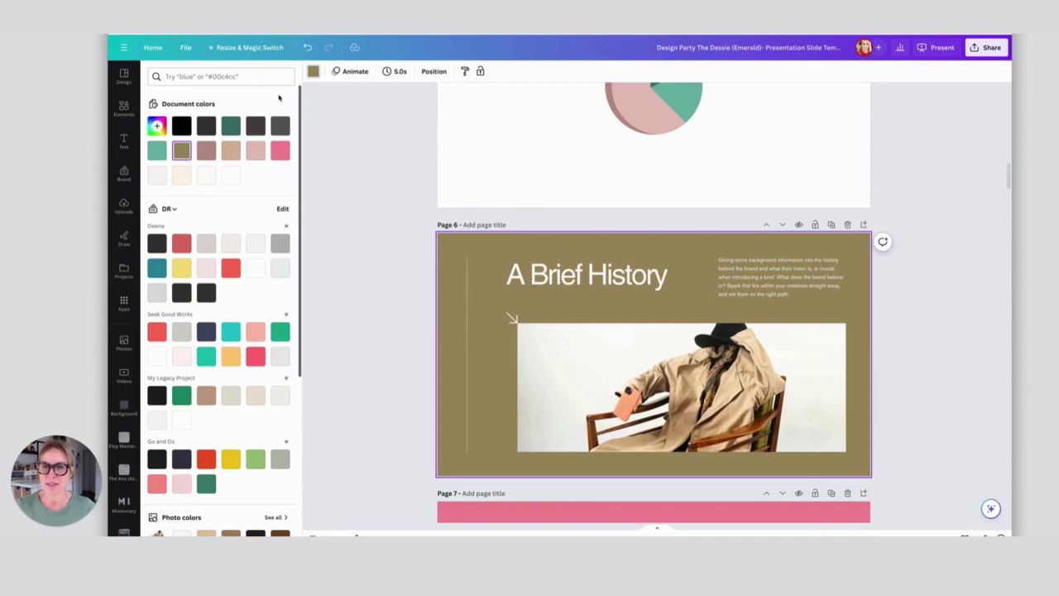
click(152, 156)
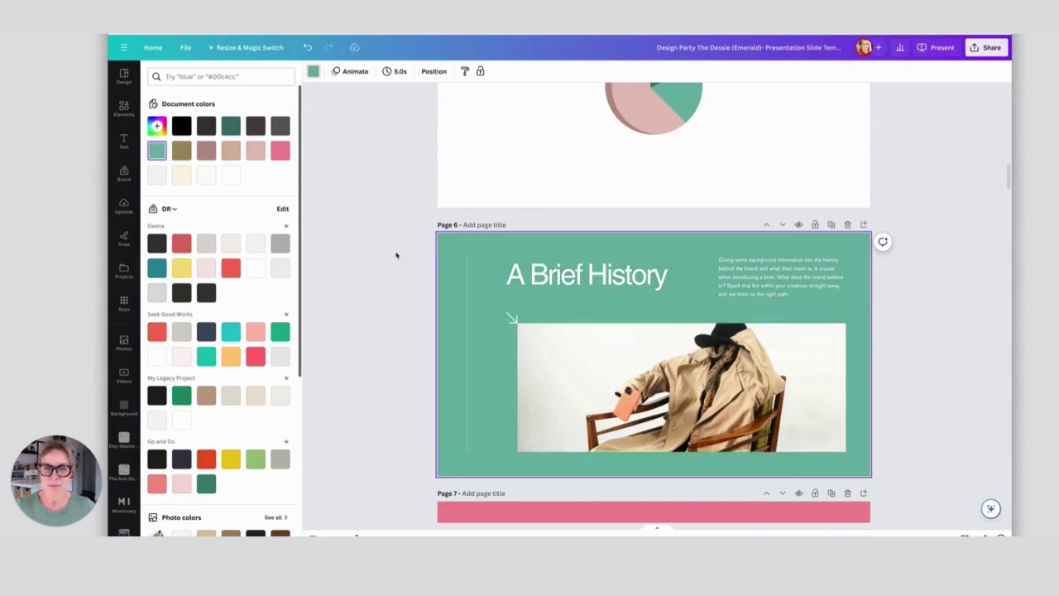
click(533, 269)
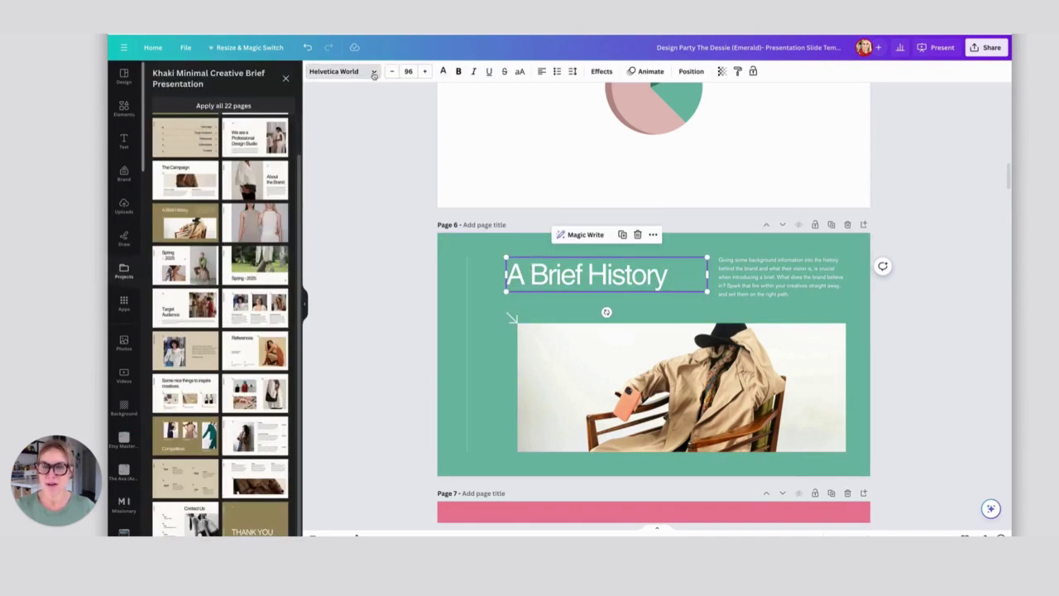
click(370, 72)
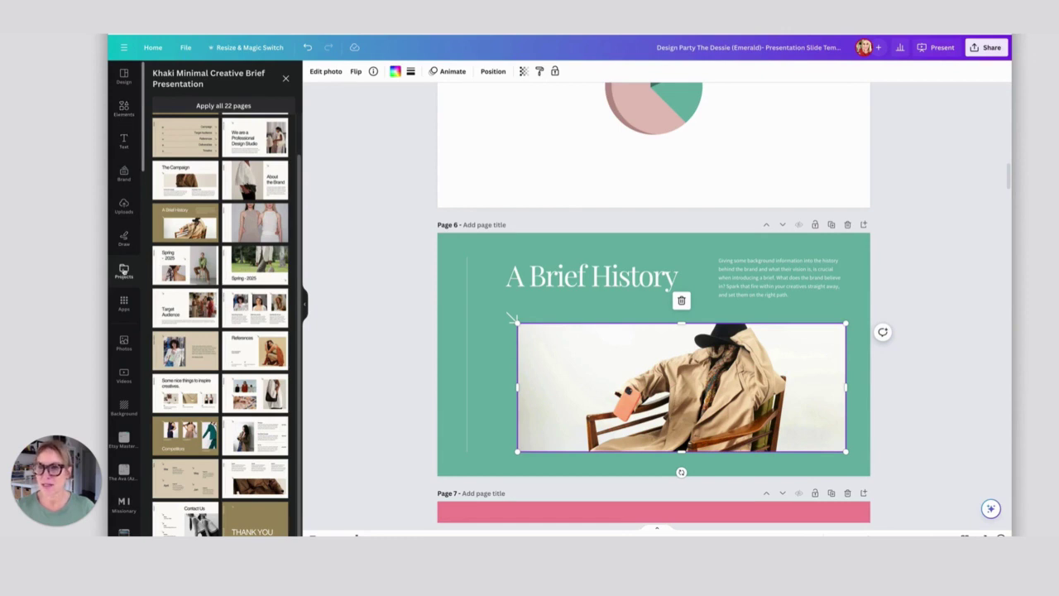
Swap the man-on-chair photo on page 6 for the starred knit scarf and cotton flatlay image
click(285, 78)
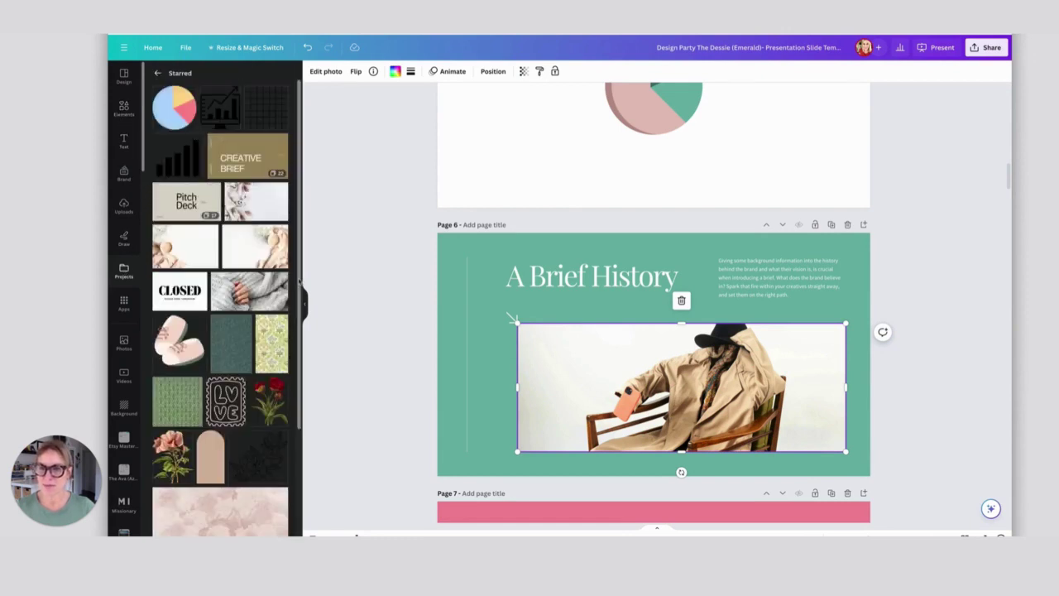
scroll(249, 249, down, 1)
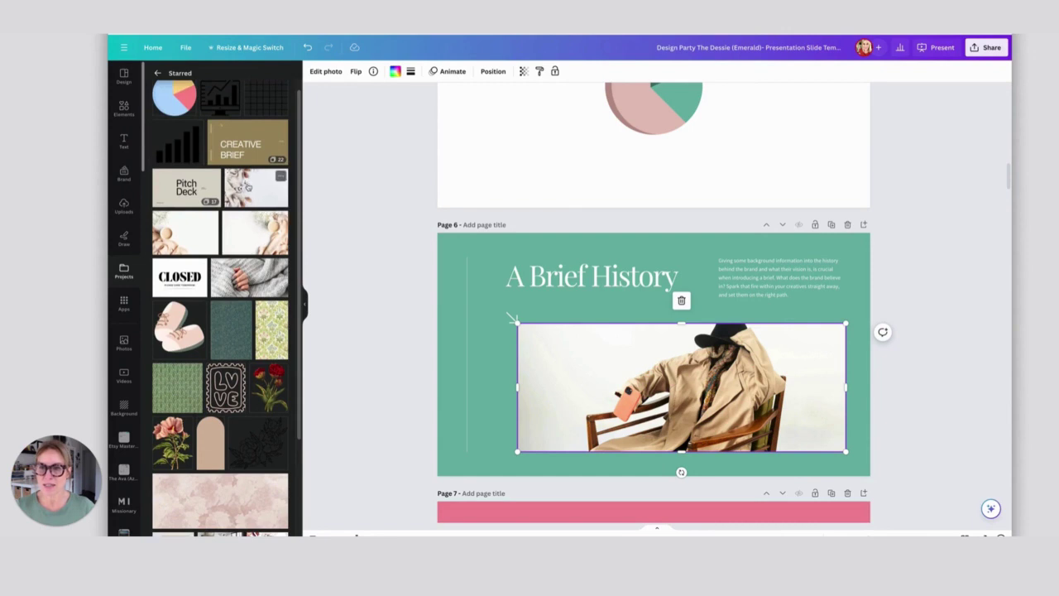
drag(247, 188, 645, 380)
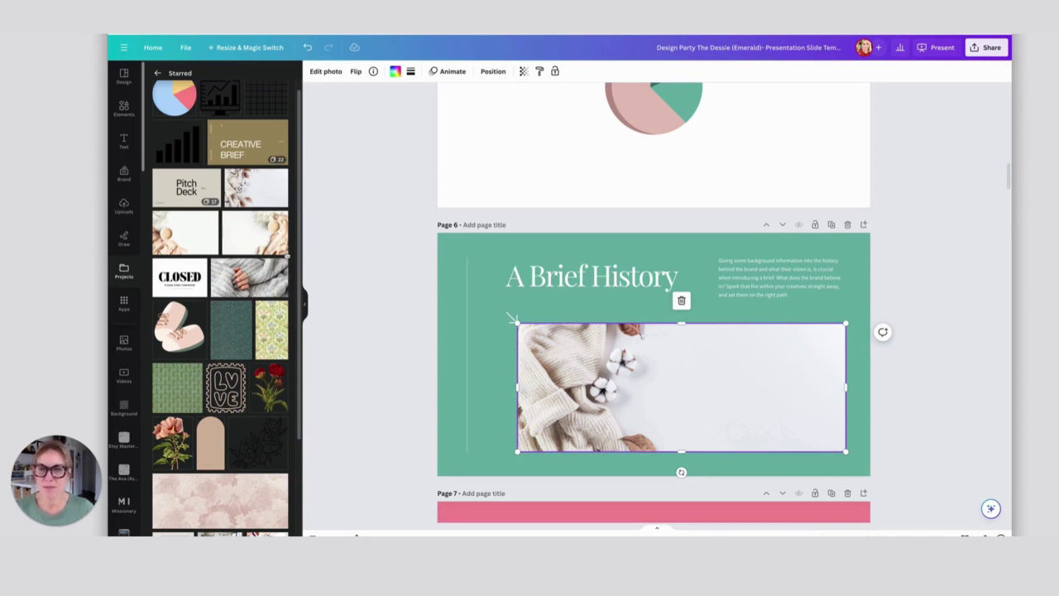
File the Flatlay of Coffee and Scarf photo into the *Stock Photos folder, found by searching 'stock photo'
click(280, 219)
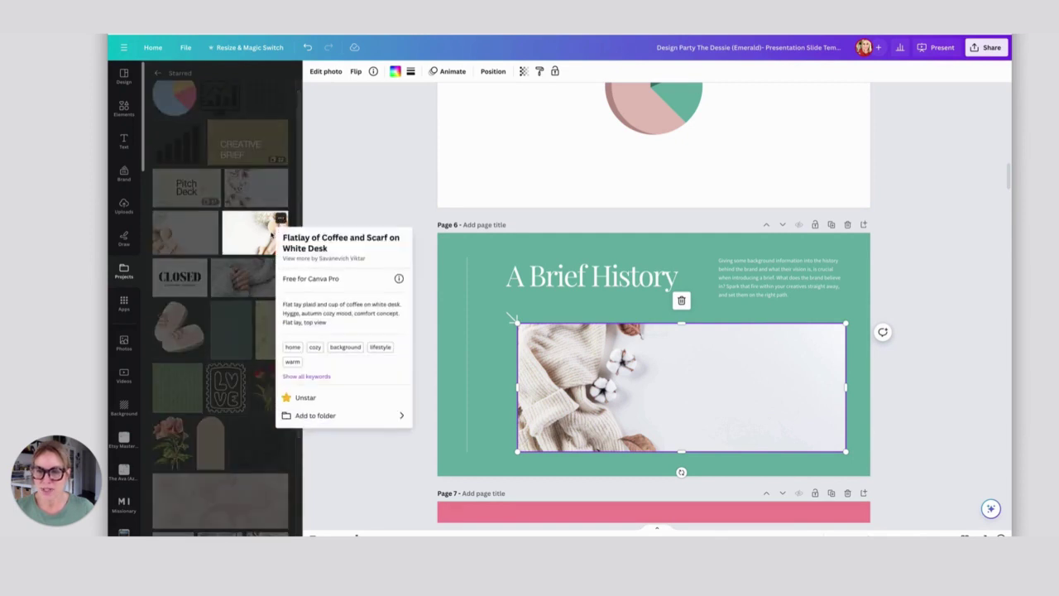
click(304, 415)
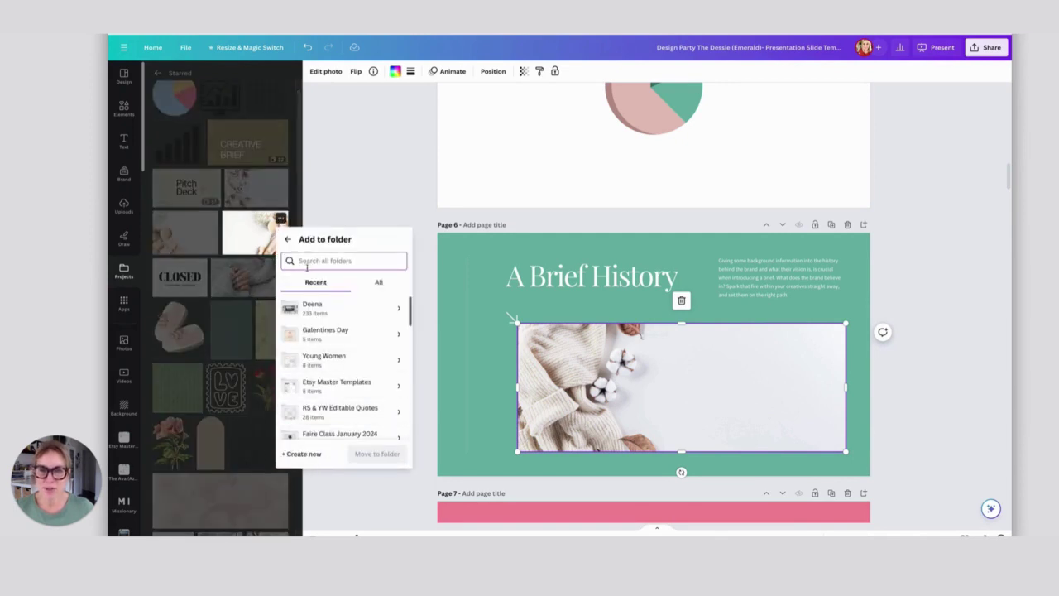
text(stock photo)
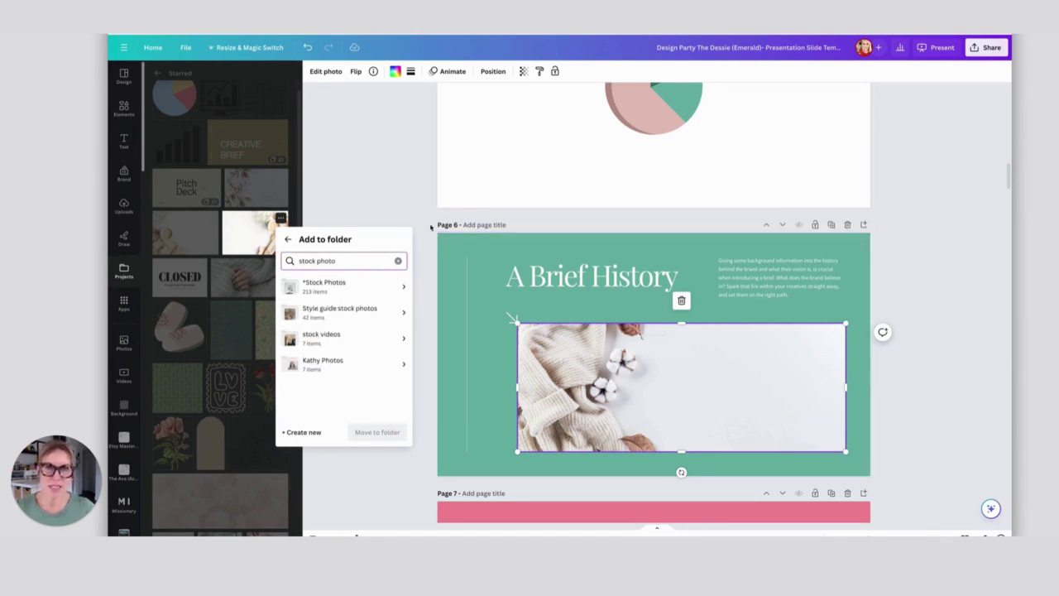
click(360, 286)
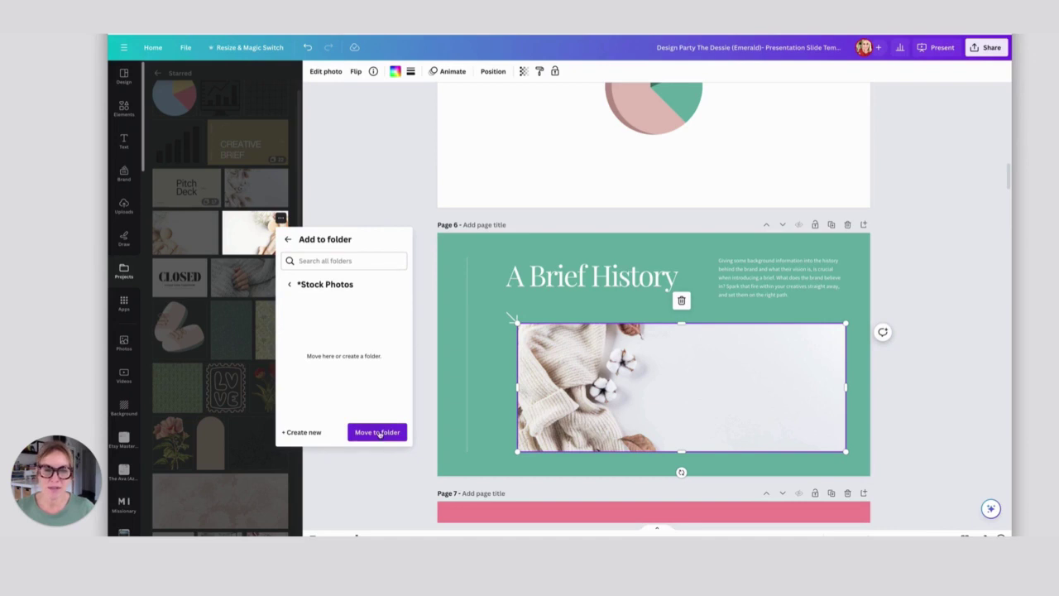
click(383, 433)
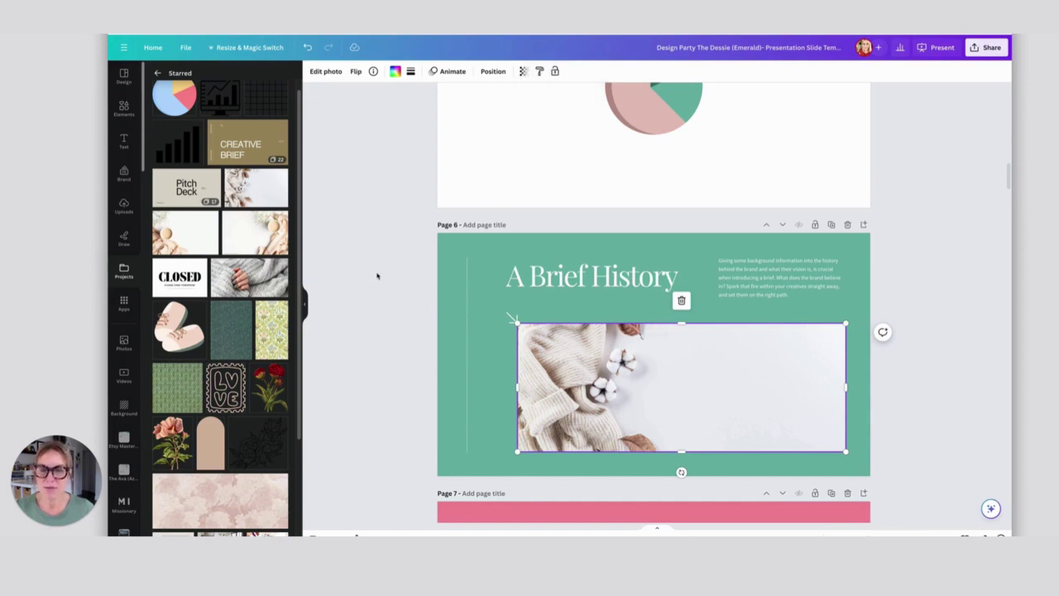
click(310, 230)
Go from the editor to the Templates gallery and open the Minimalist topic
click(154, 47)
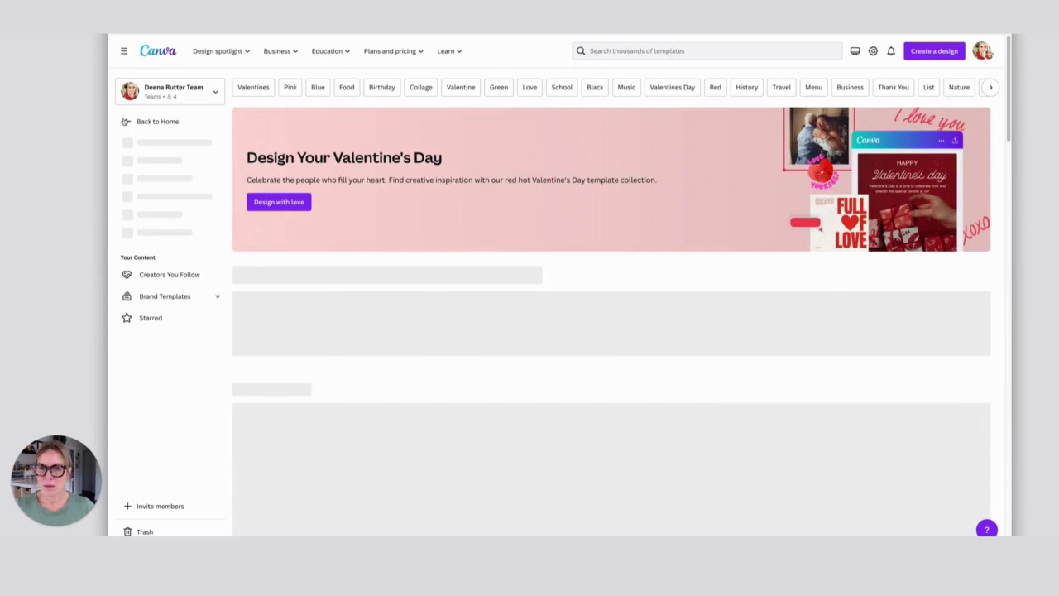
click(125, 122)
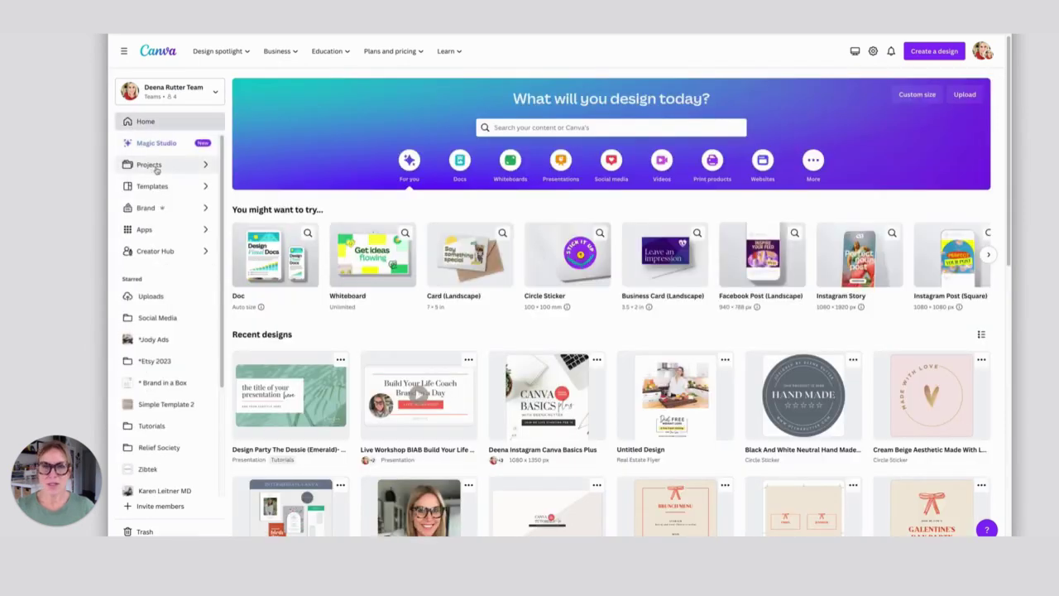
click(147, 188)
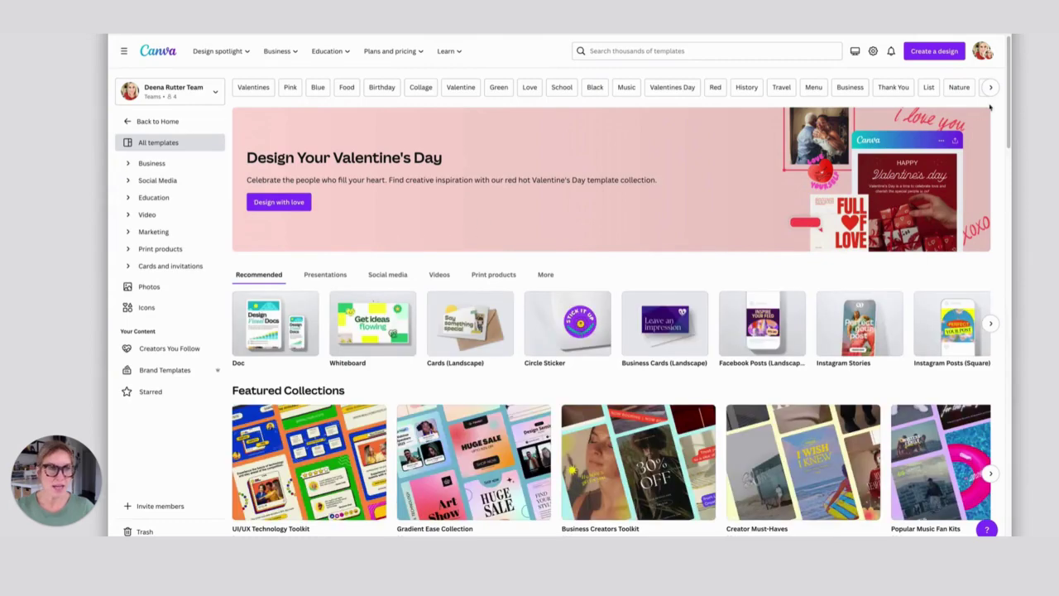
scroll(1010, 102, down, 2)
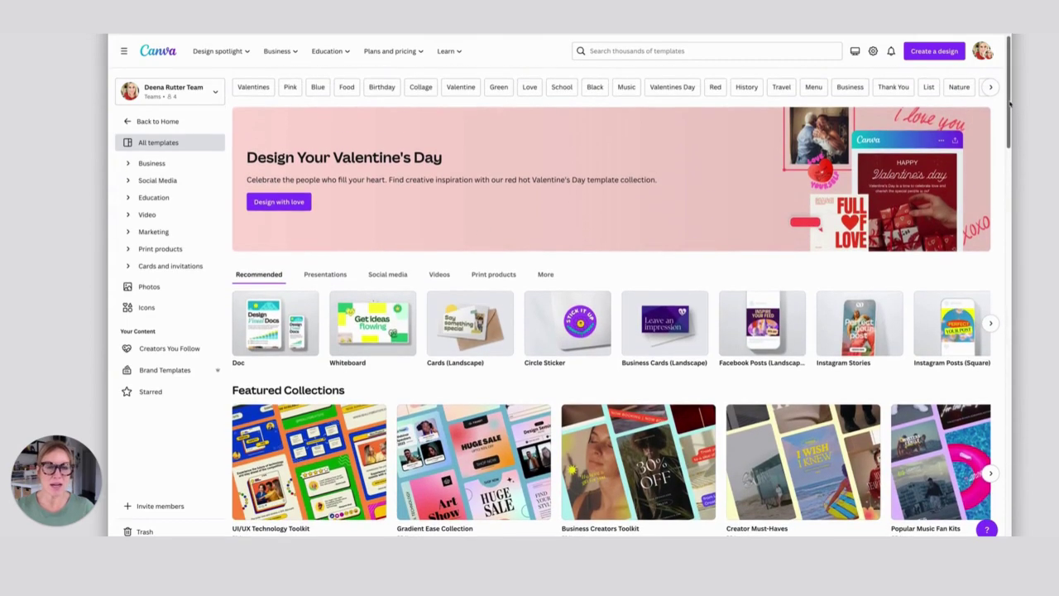
scroll(1004, 121, down, 5)
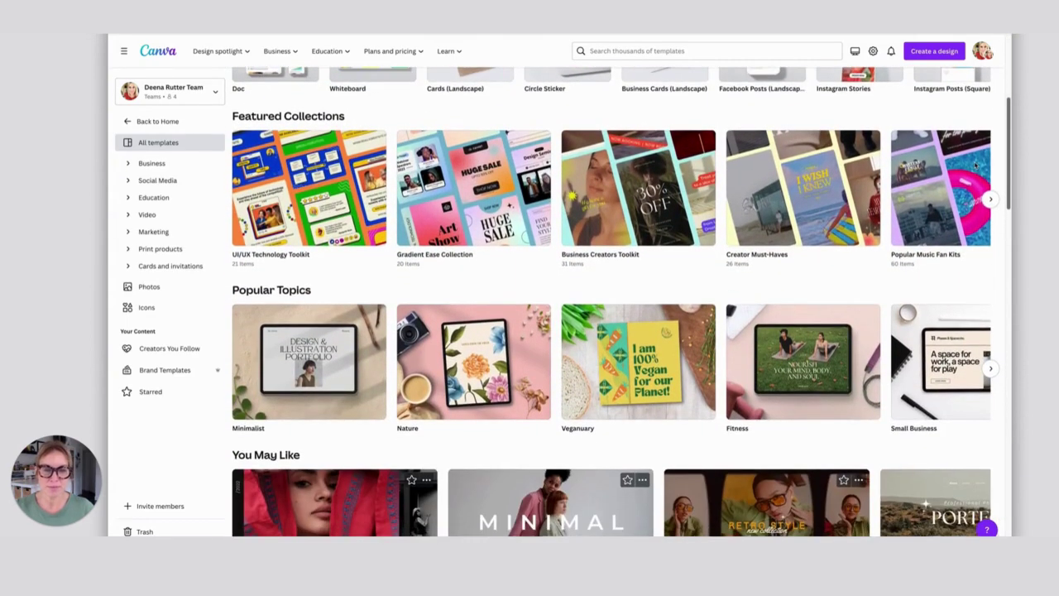
scroll(616, 302, down, 3)
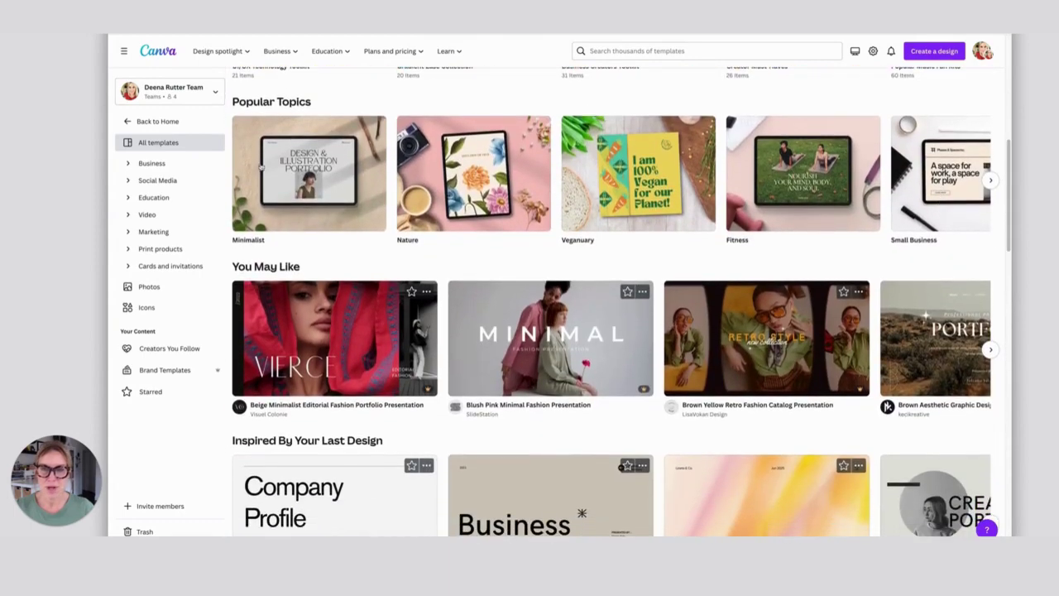
click(324, 165)
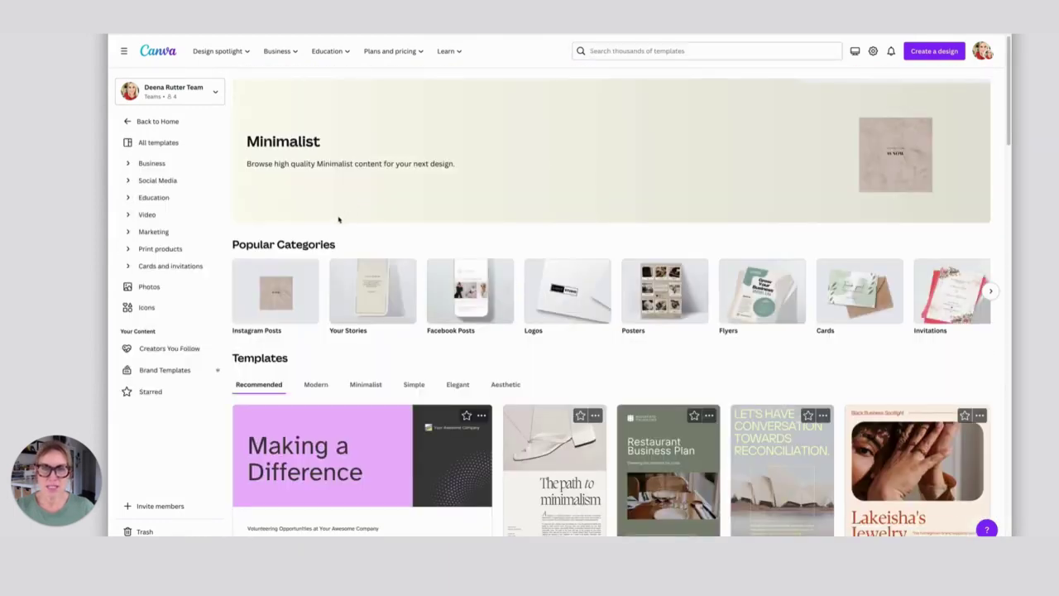
Star the cream 'The path to minimalism' template and the reconciliation poster template
scroll(621, 234, down, 4)
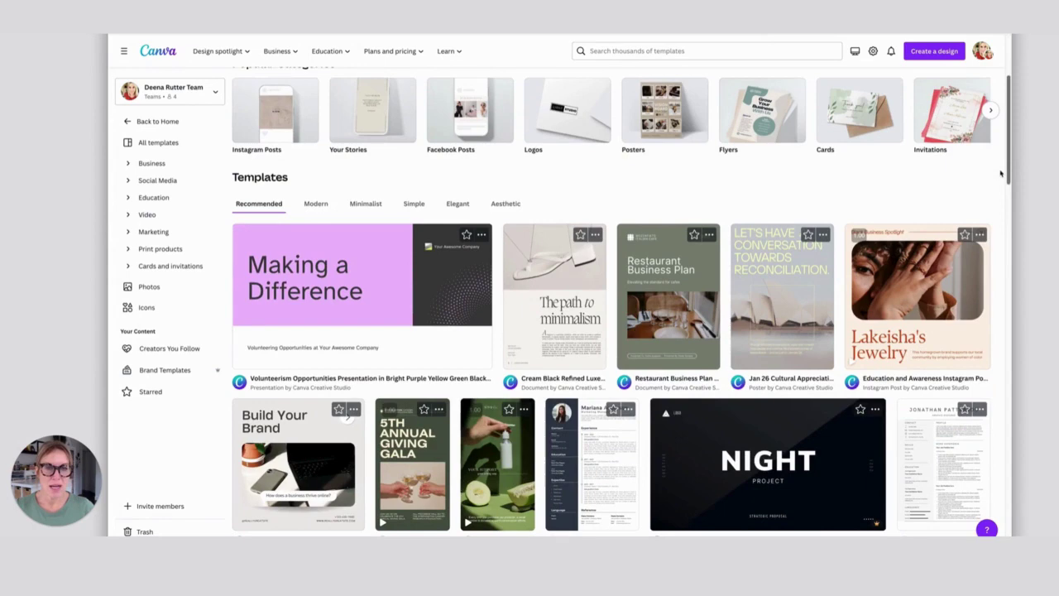
click(581, 232)
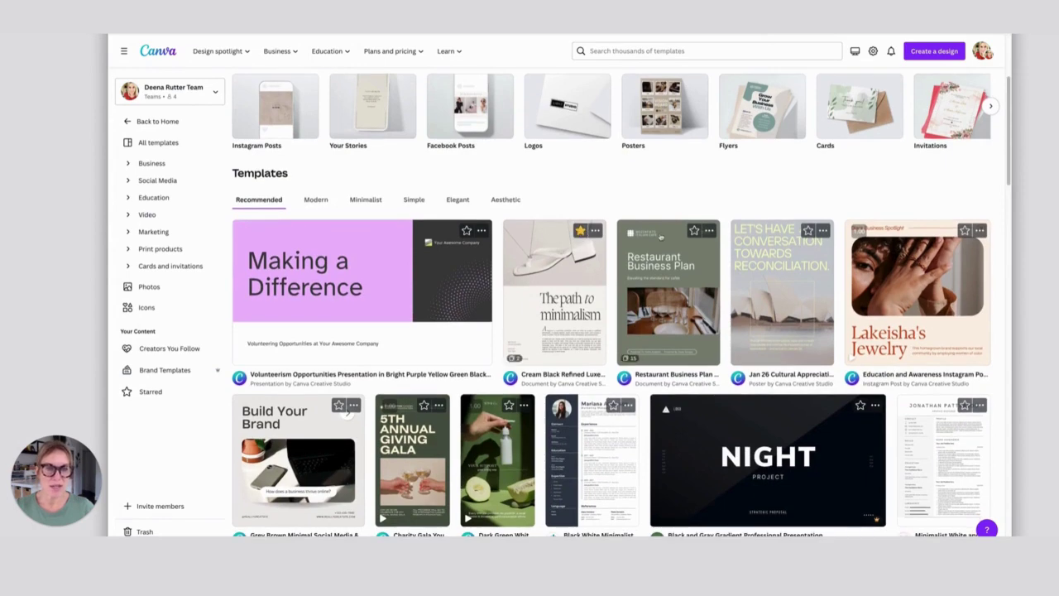
click(808, 231)
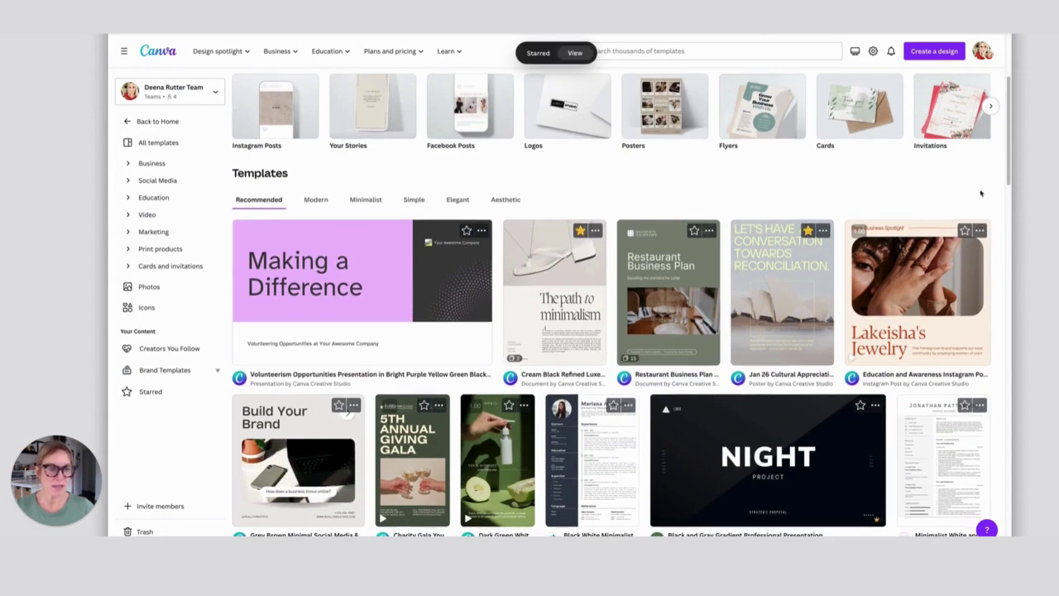
drag(1007, 149, 1008, 282)
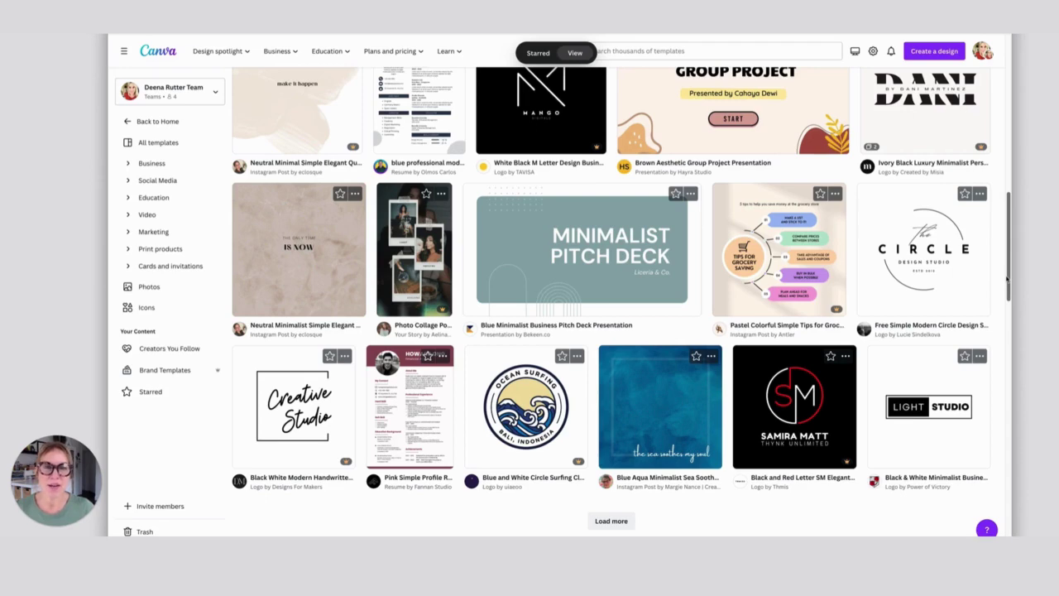
click(574, 52)
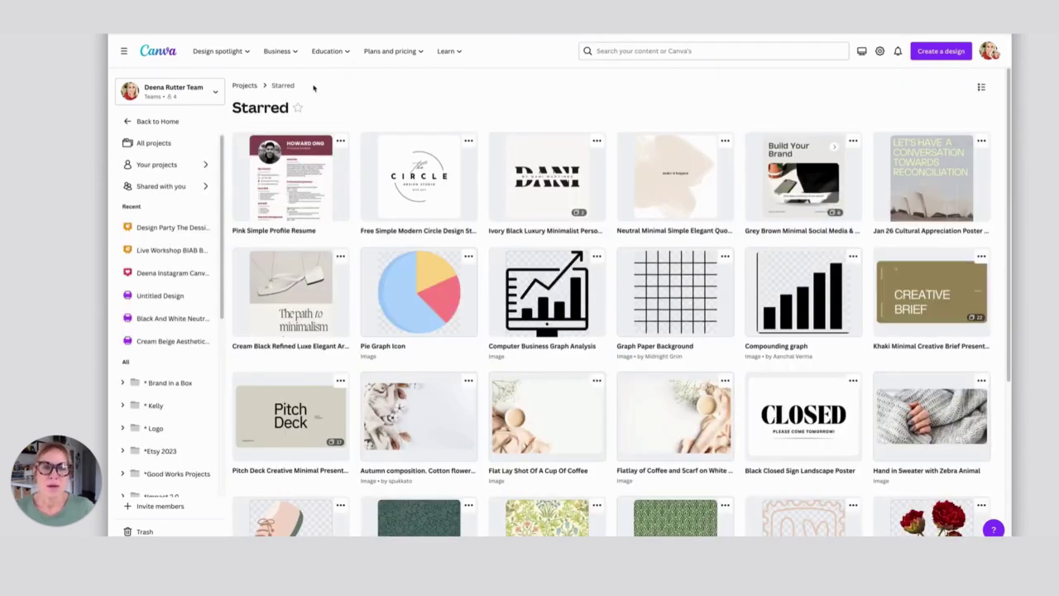